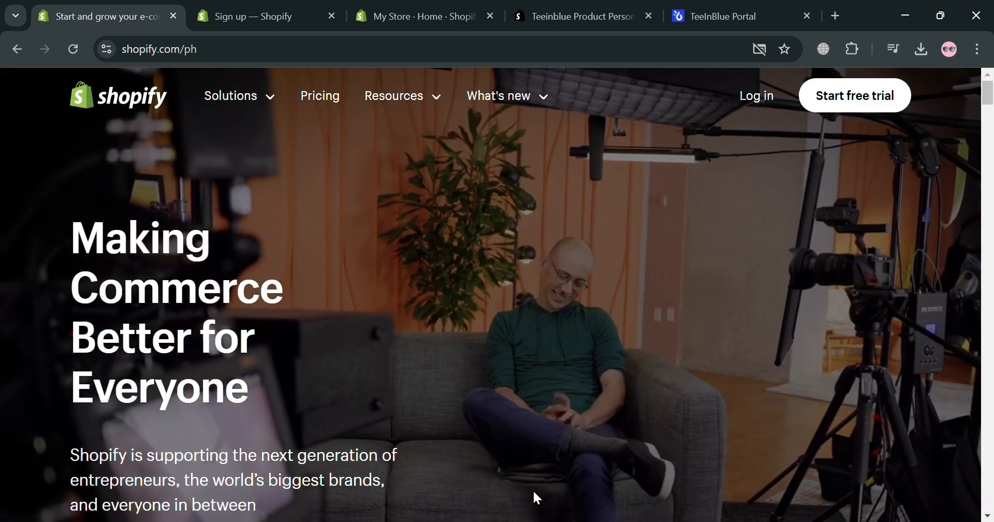
Look through the Shopify homepage, from the hero banner through the feature sections to the help resources.
scroll(642, 437, down, 6)
scroll(616, 383, up, 6)
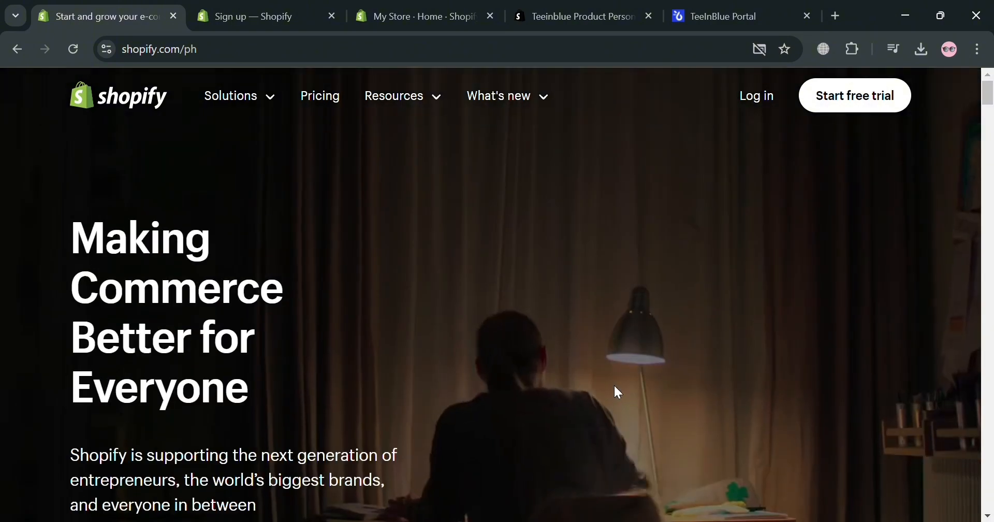
scroll(610, 384, down, 12)
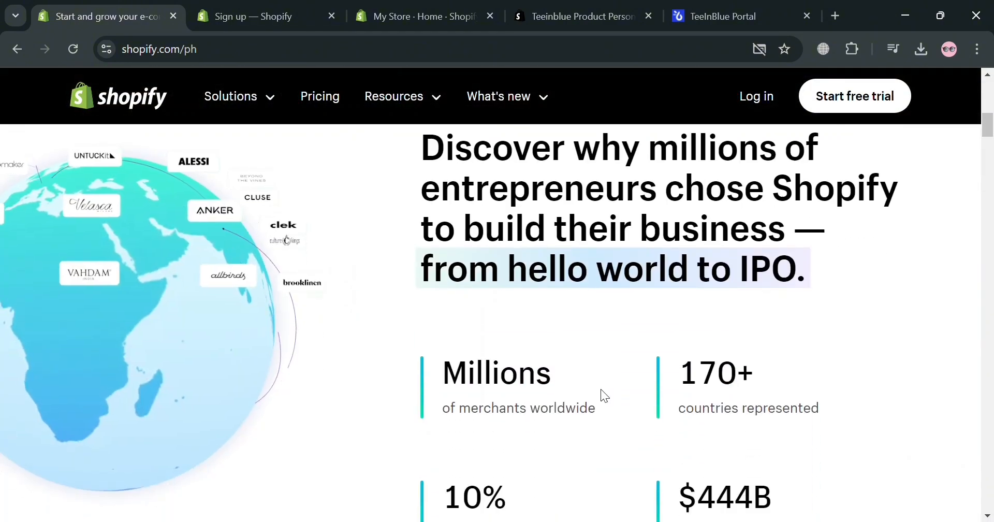
scroll(602, 392, down, 9)
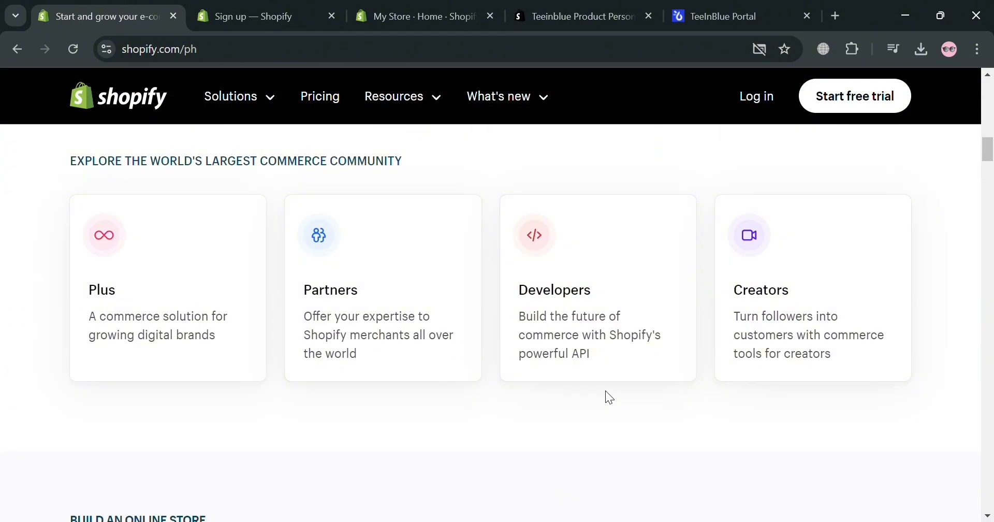
scroll(609, 398, down, 11)
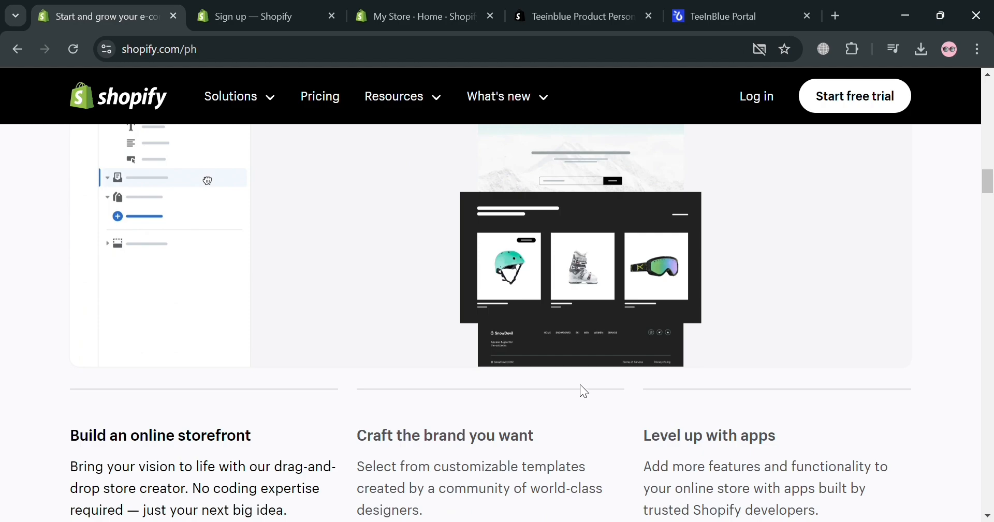
scroll(582, 397, down, 6)
scroll(579, 398, down, 7)
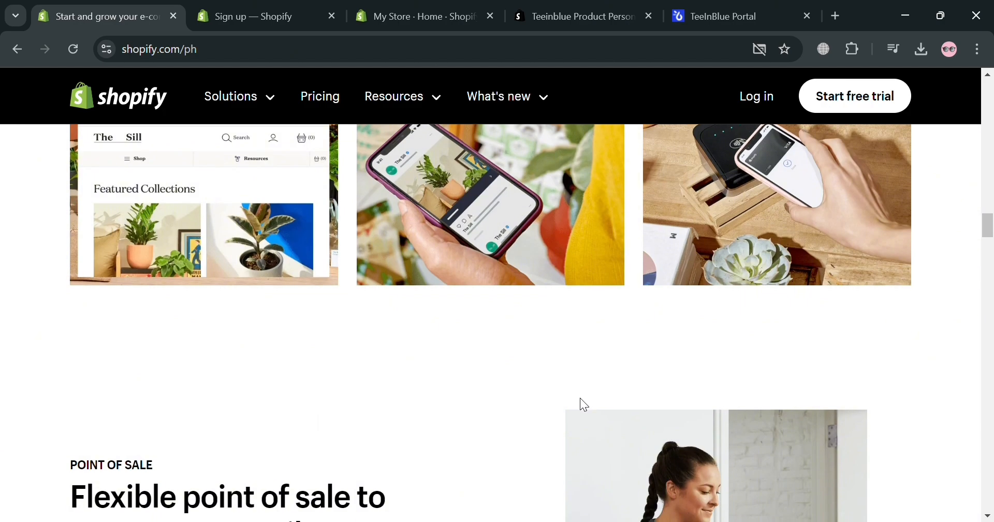
scroll(580, 397, down, 15)
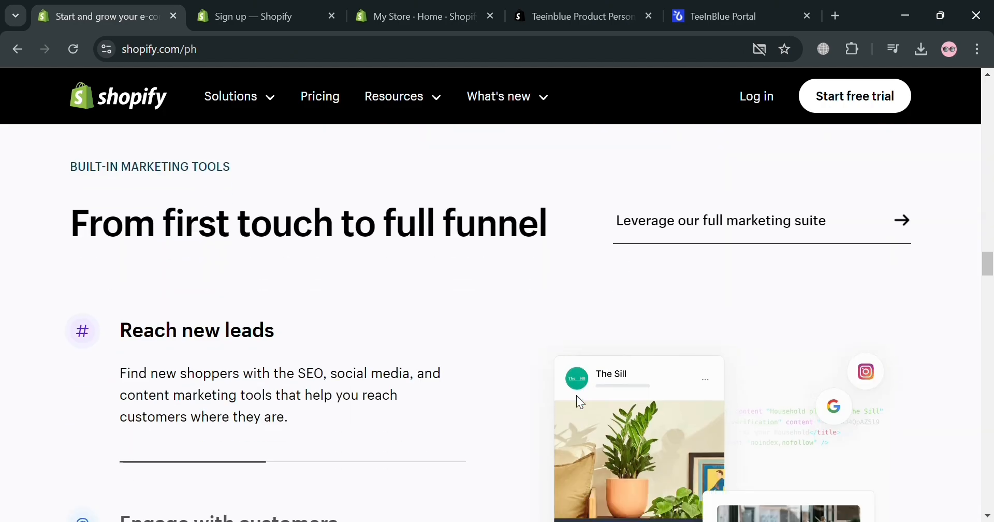
scroll(577, 395, down, 9)
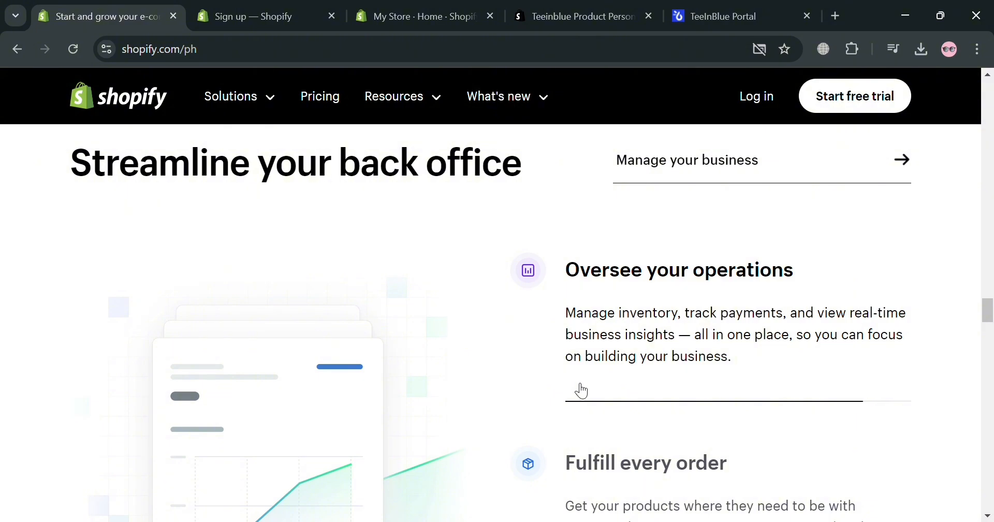
scroll(576, 394, down, 10)
scroll(575, 390, down, 12)
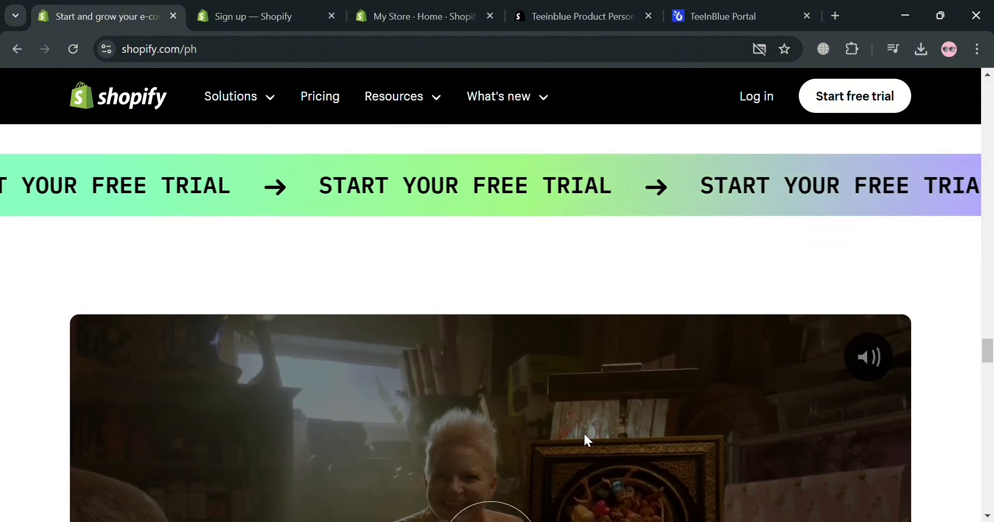
scroll(589, 433, down, 13)
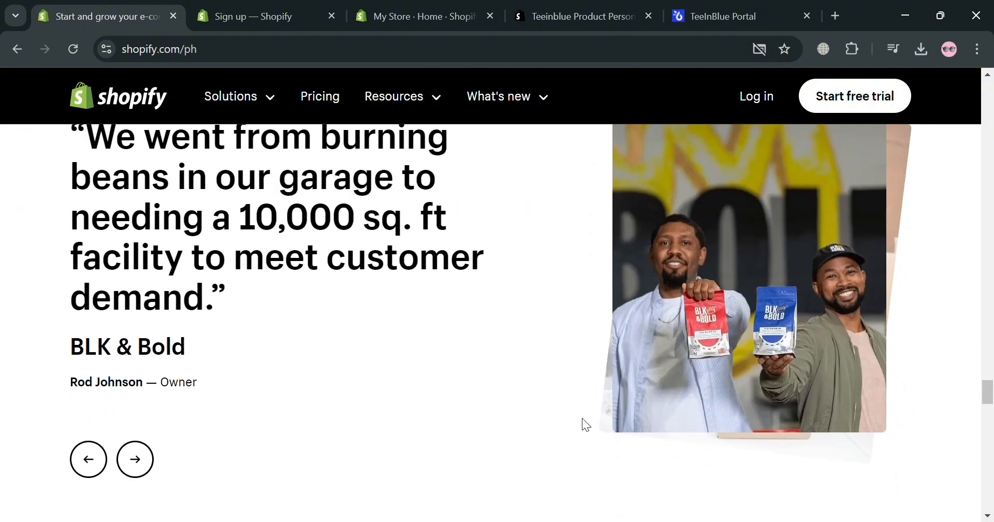
scroll(589, 420, down, 15)
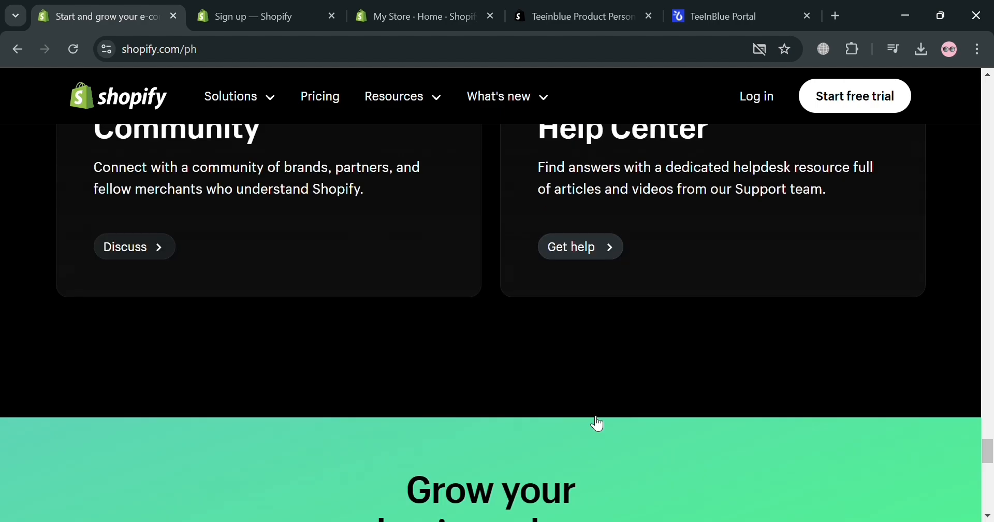
scroll(596, 422, down, 5)
scroll(601, 418, up, 15)
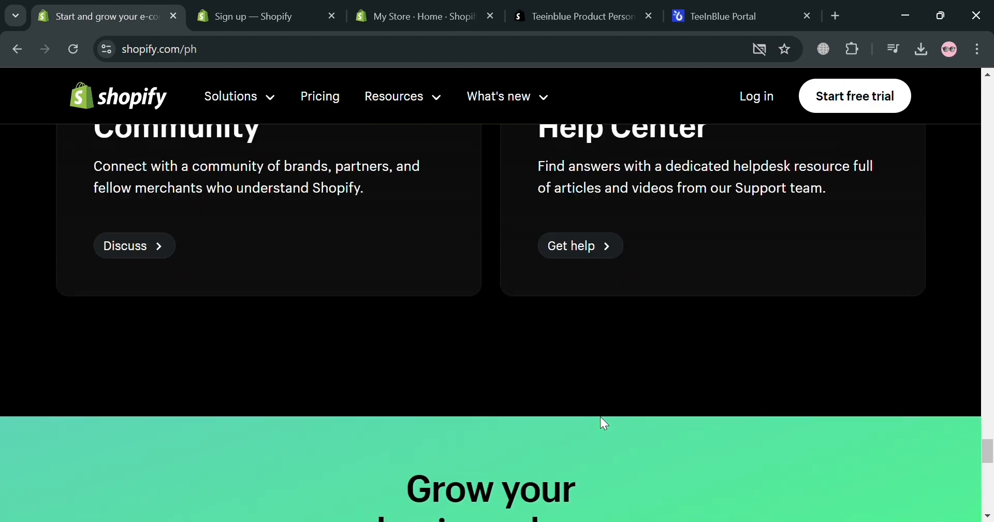
scroll(602, 420, up, 15)
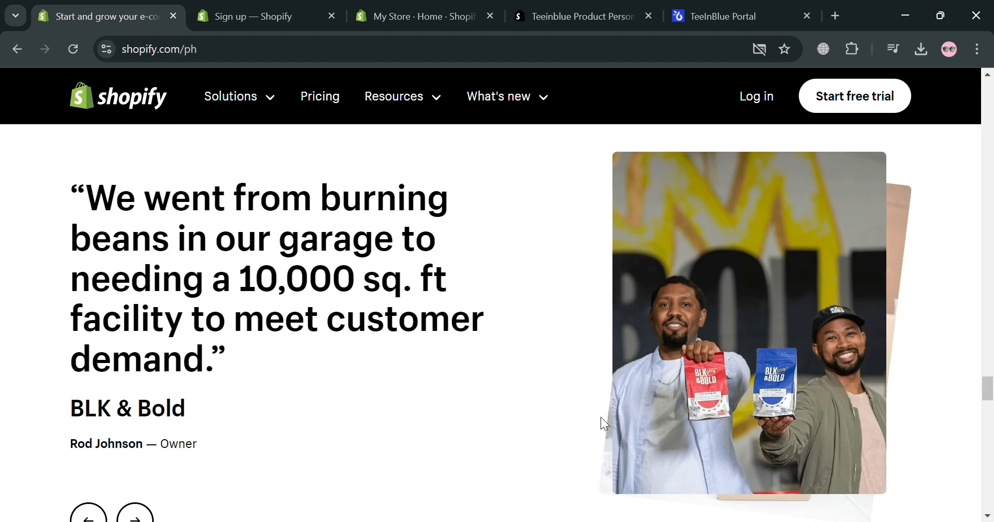
scroll(601, 418, up, 10)
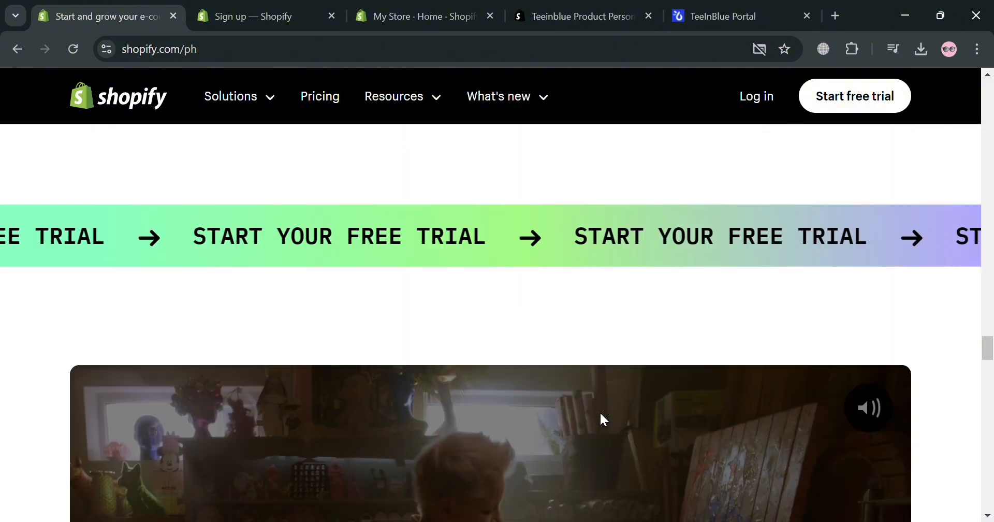
scroll(602, 434, up, 10)
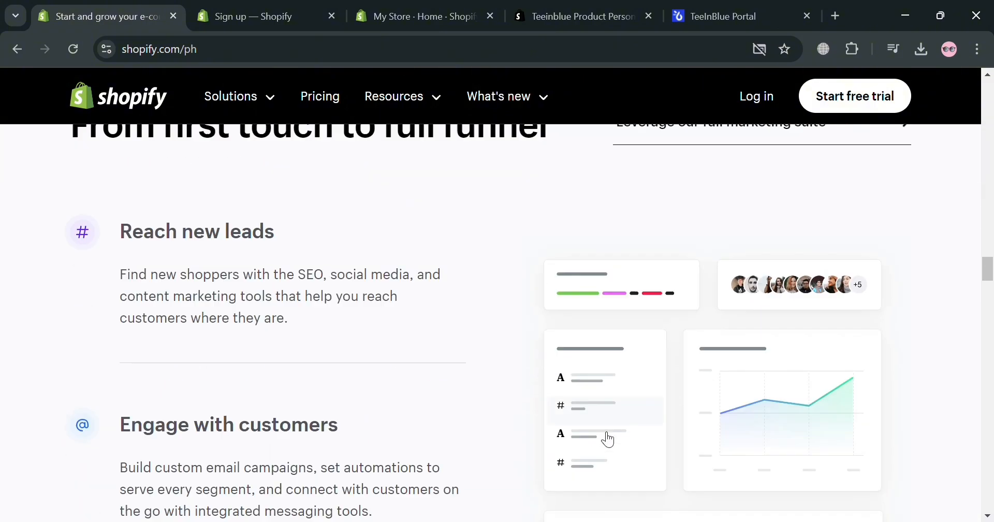
scroll(604, 436, up, 10)
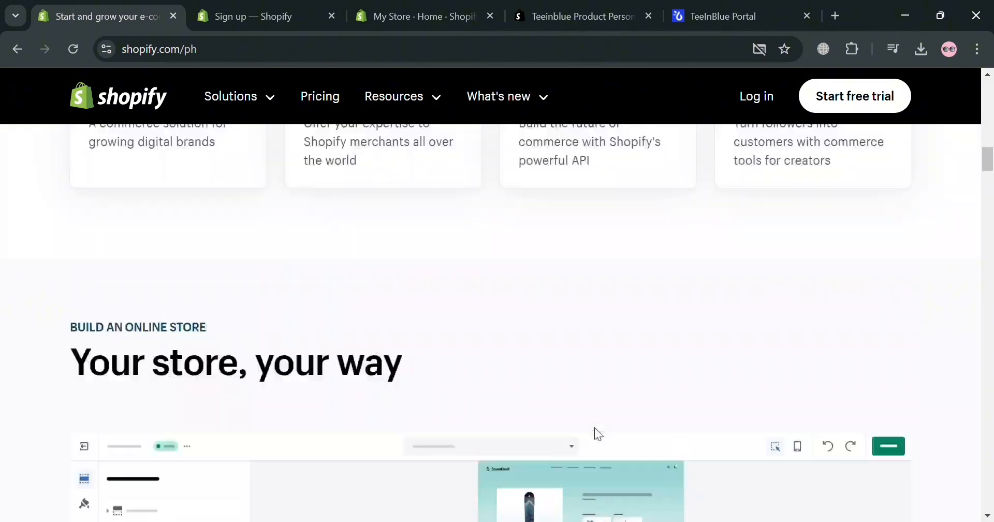
scroll(595, 427, up, 10)
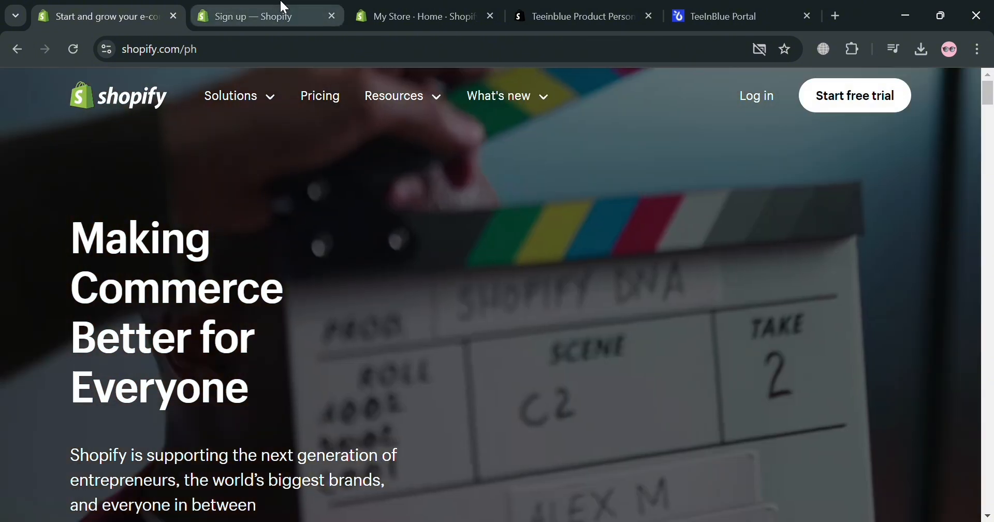
Review the Shopify account sign-up options and the setup guide on the store admin's home page.
click(284, 6)
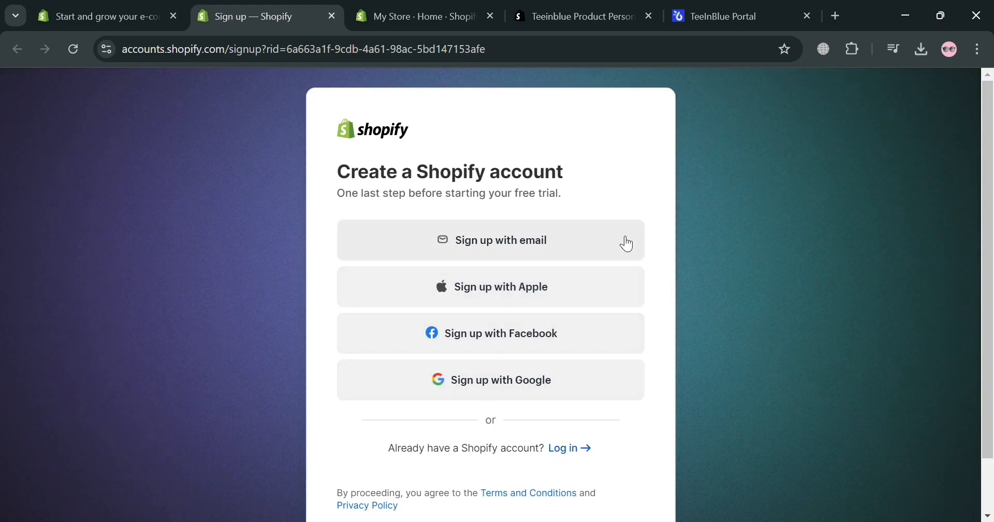
click(404, 30)
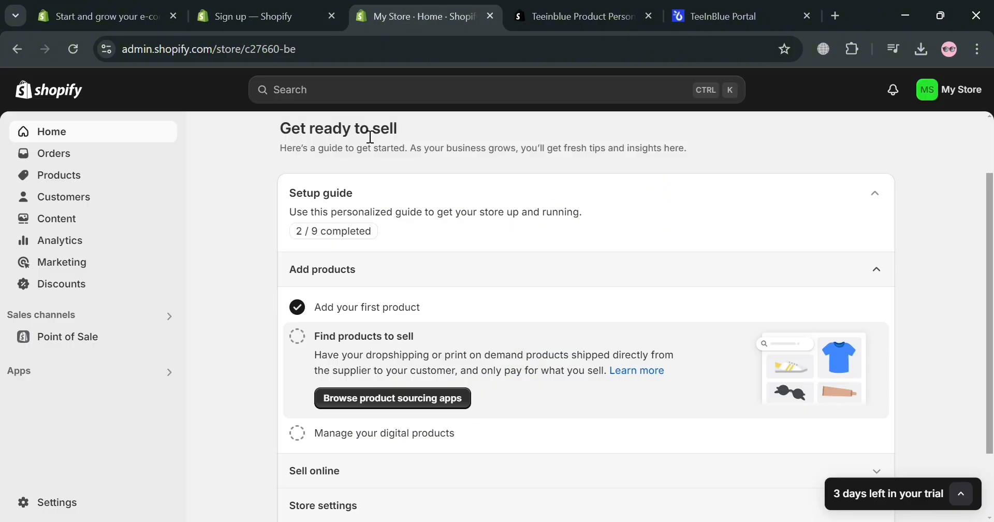
scroll(382, 310, up, 1)
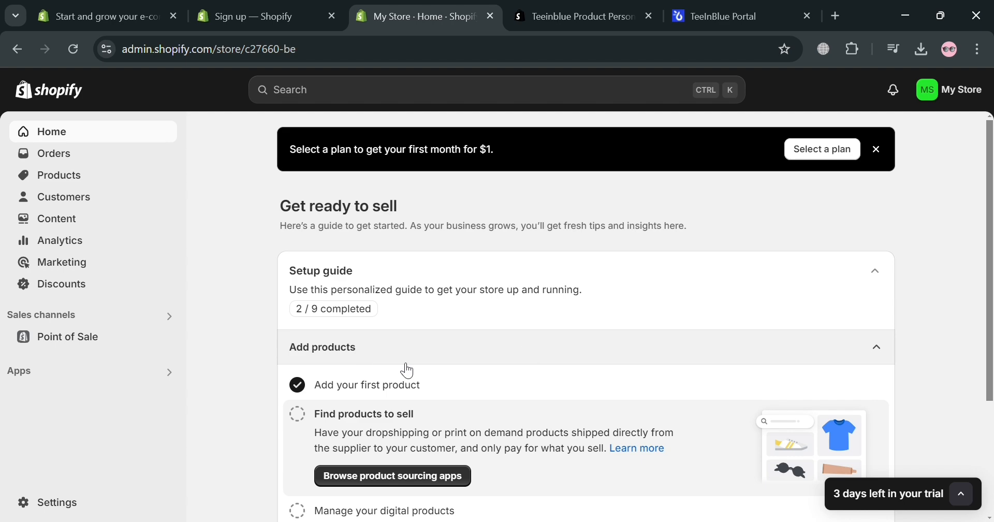
scroll(407, 371, down, 3)
scroll(434, 389, up, 3)
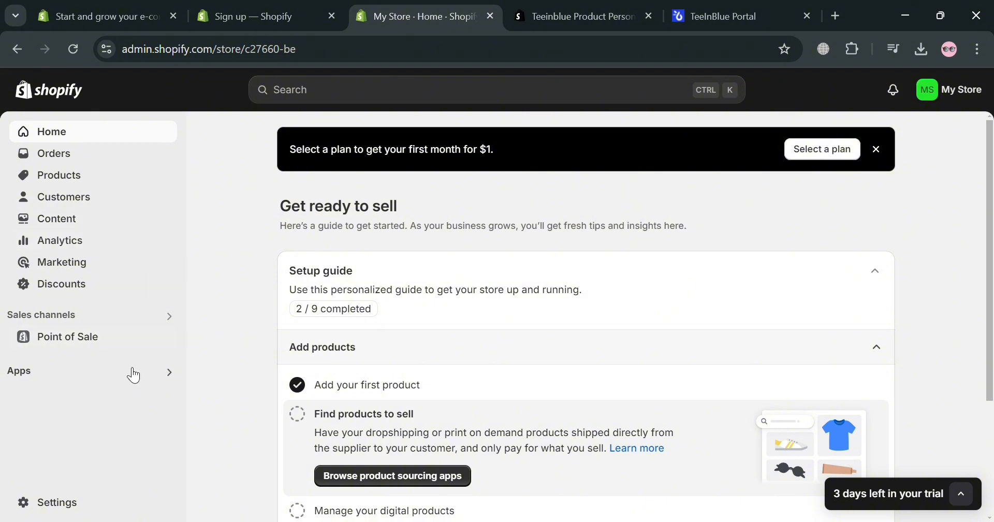
Open the Shopify App Store from the store's app and sales channel settings, and close the old Teeinblue listing.
click(168, 373)
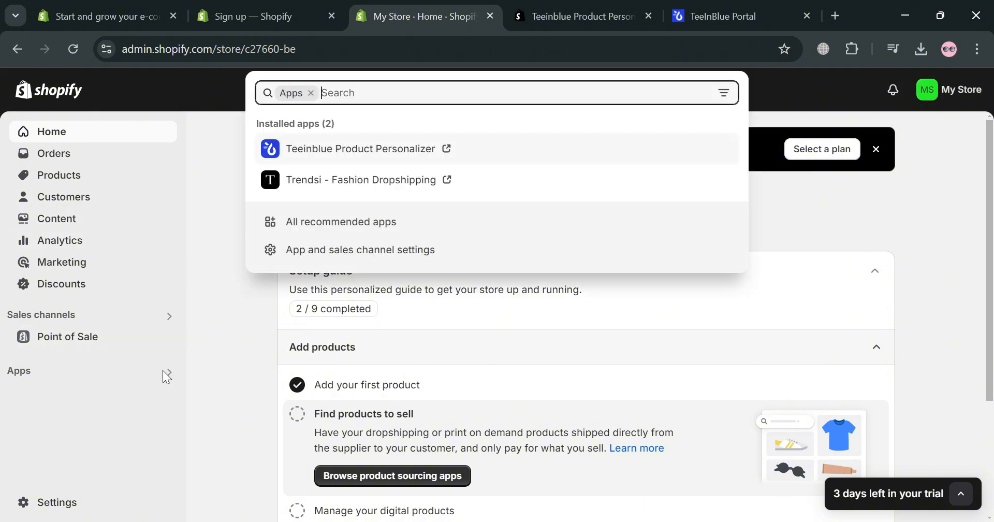
click(395, 251)
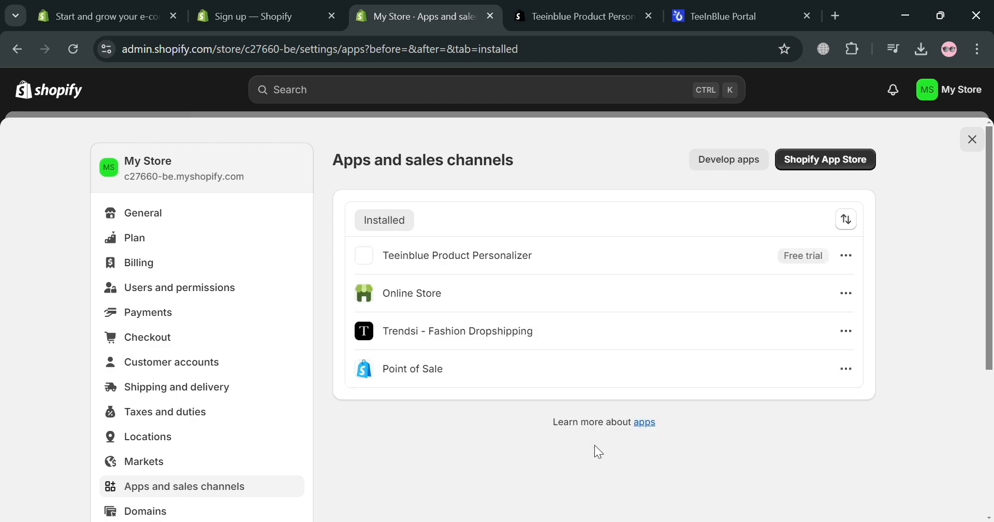
click(819, 160)
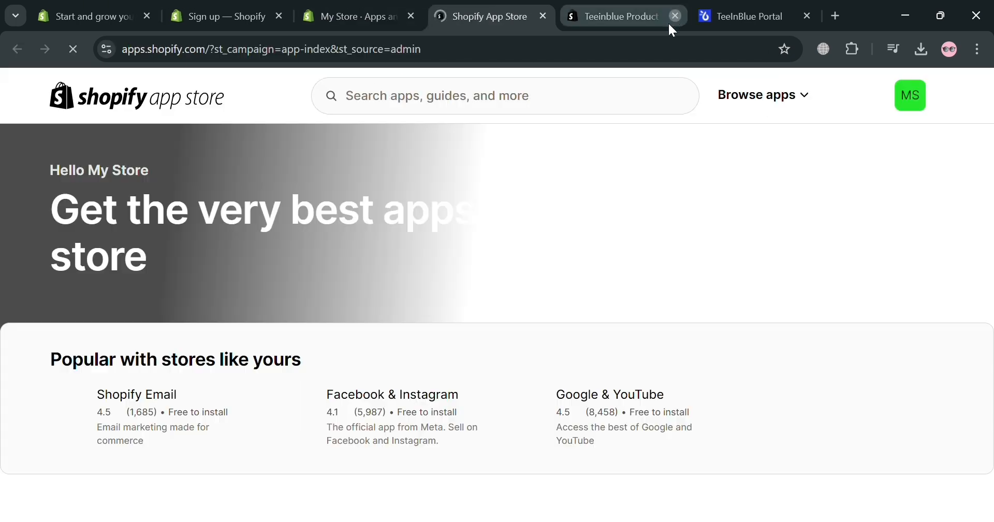
click(675, 17)
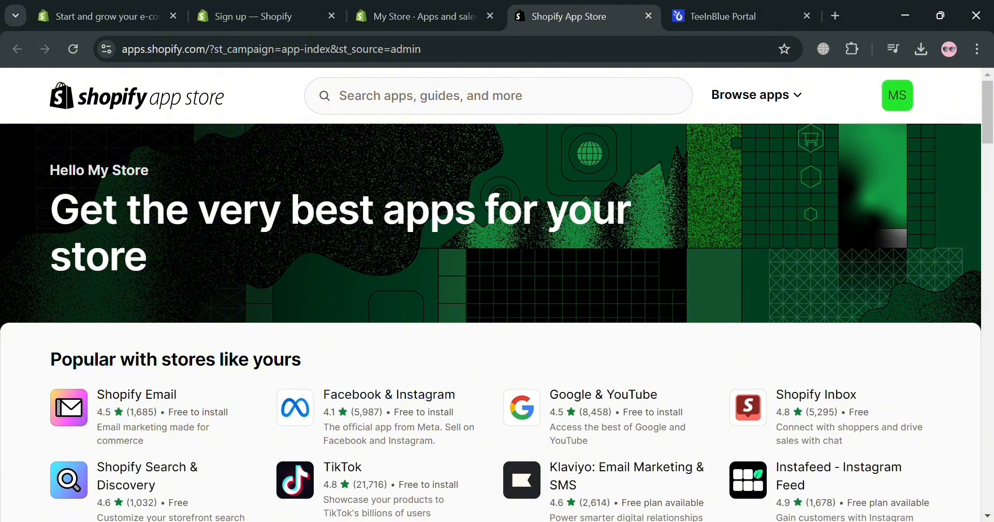
Search the app store for "teei" and open the Teeinblue Product Personalizer listing.
click(535, 106)
text(teei)
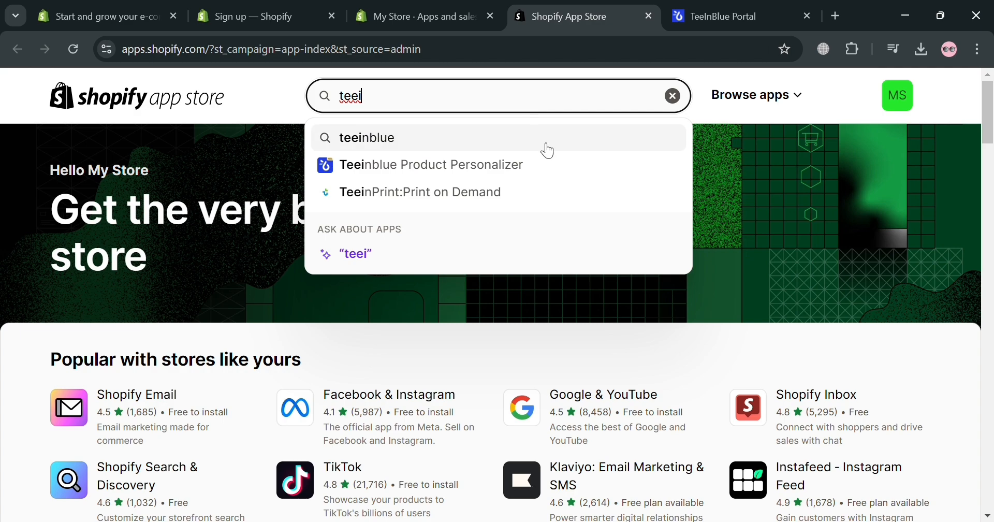
click(534, 165)
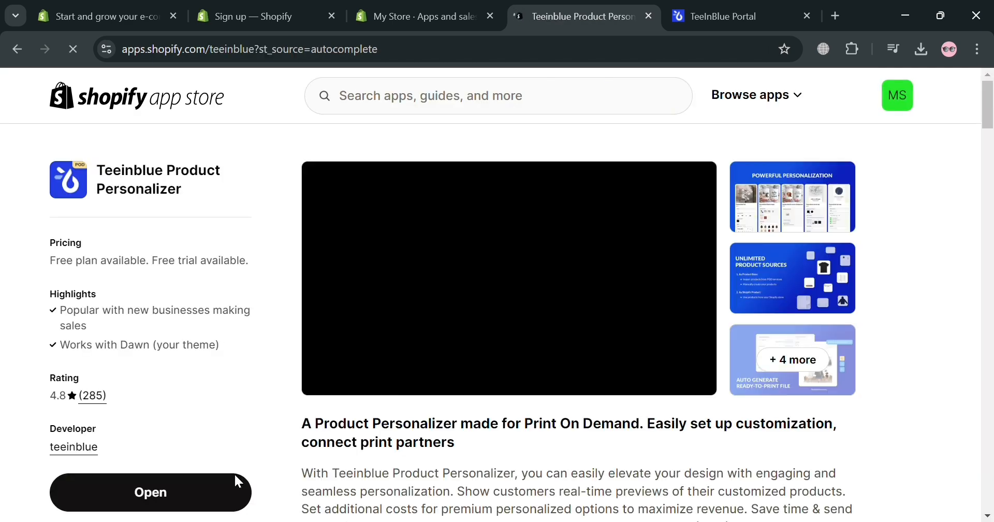
Examine the Teeinblue Product Personalizer listing, including its description, customization features, supported integrations and pricing plans.
scroll(570, 358, down, 4)
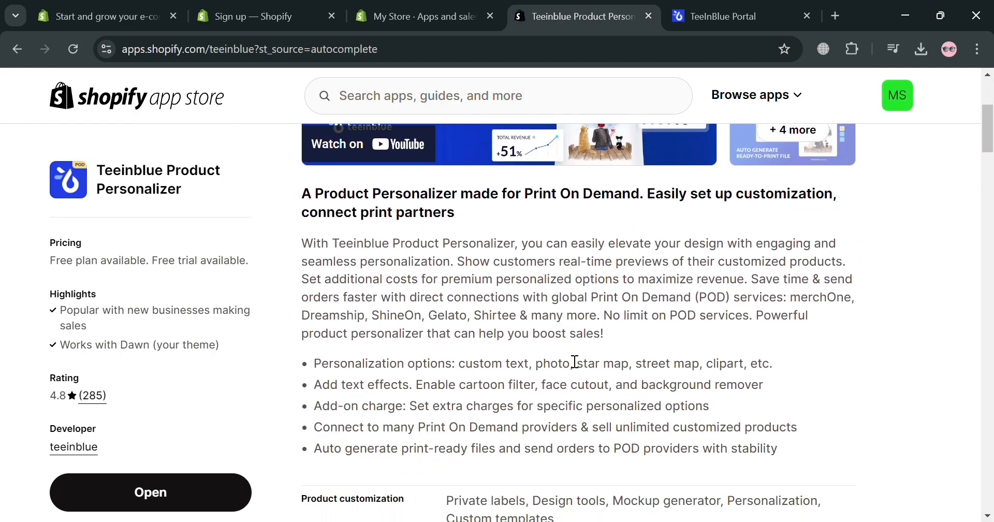
scroll(450, 418, down, 8)
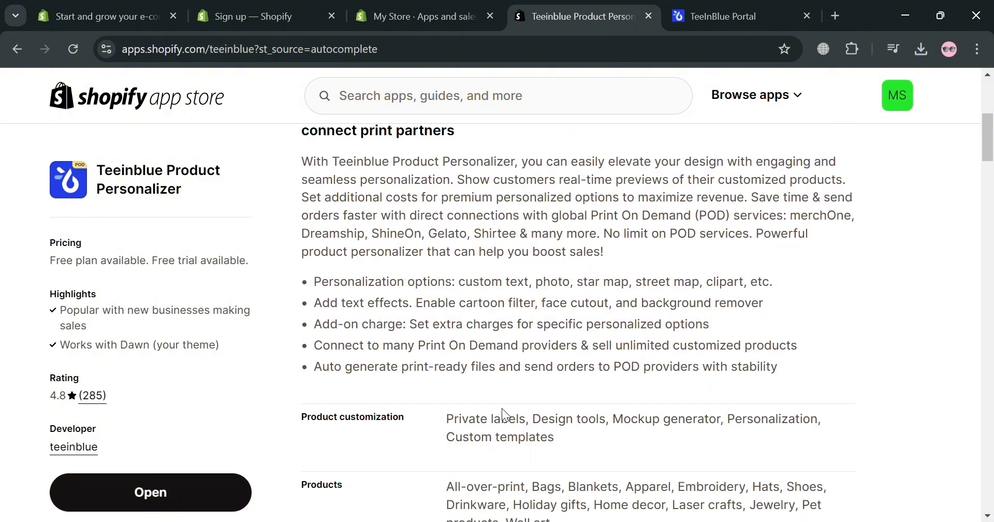
scroll(540, 427, down, 4)
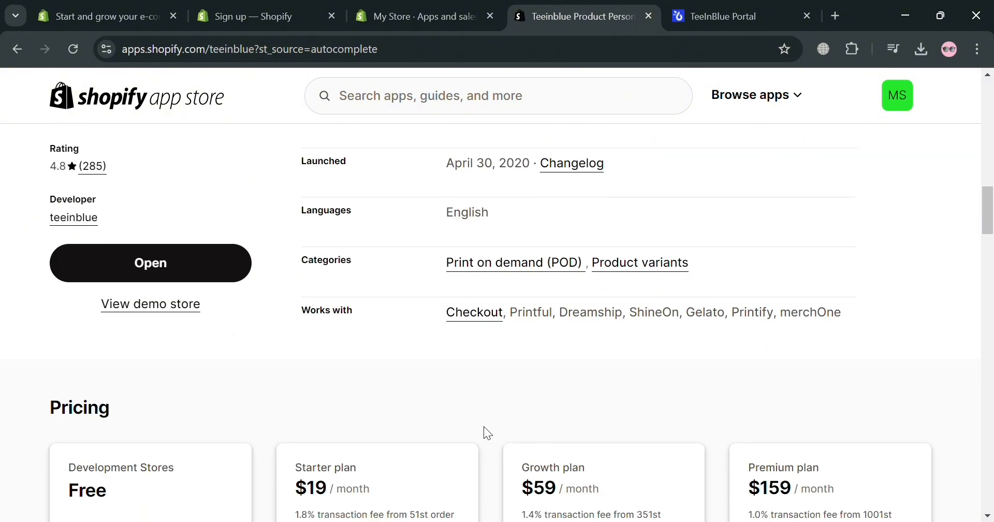
scroll(484, 427, down, 5)
scroll(373, 407, up, 9)
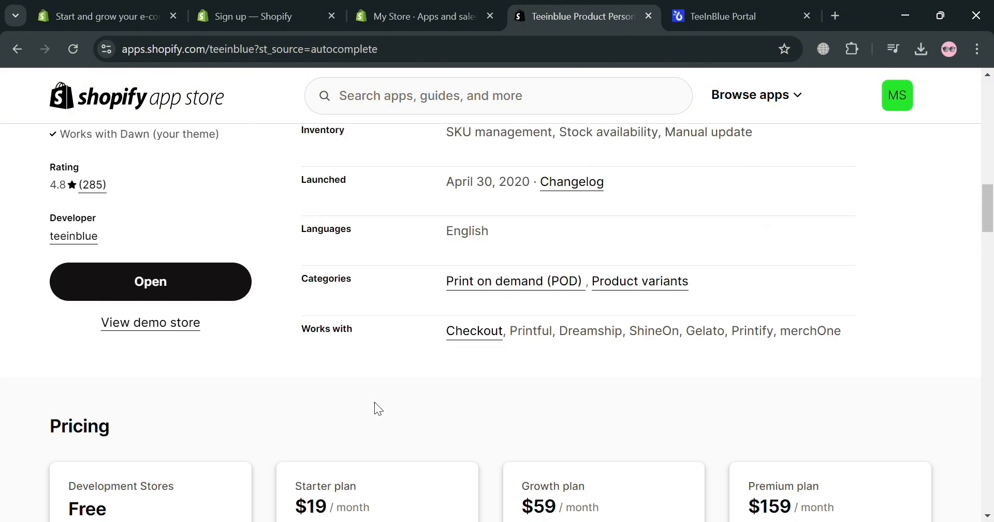
scroll(232, 508, down, 2)
scroll(234, 511, down, 4)
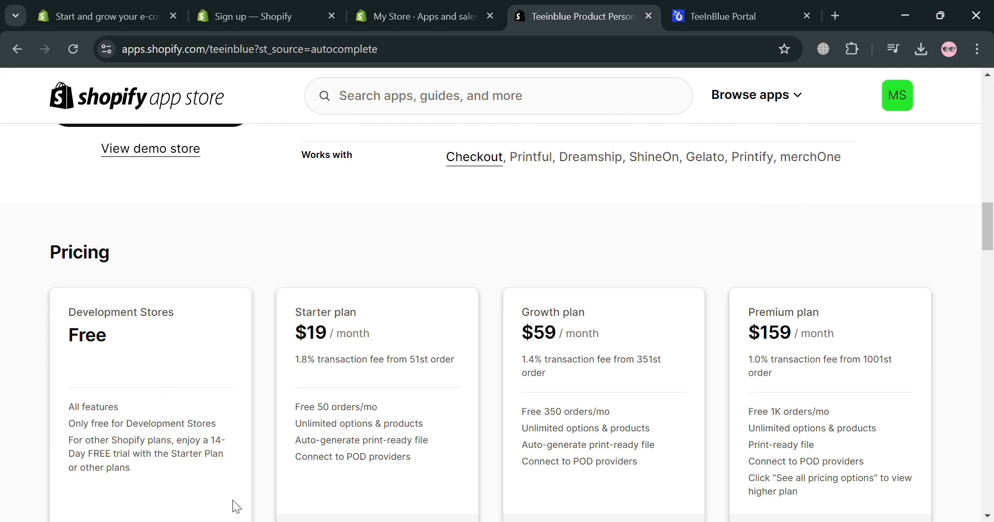
scroll(234, 505, up, 6)
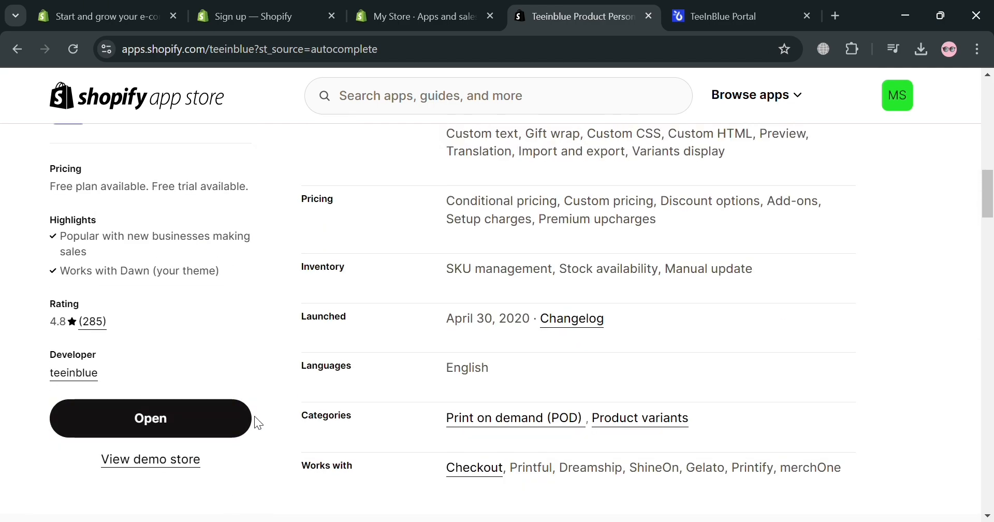
scroll(343, 396, up, 6)
scroll(350, 397, up, 10)
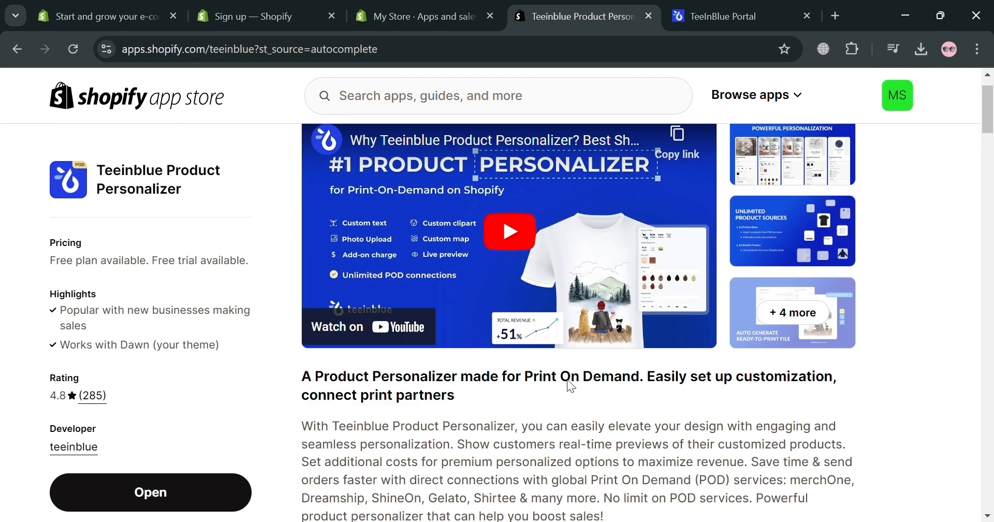
Switch to the TeeInBlue portal and view the start of its home dashboard.
click(694, 6)
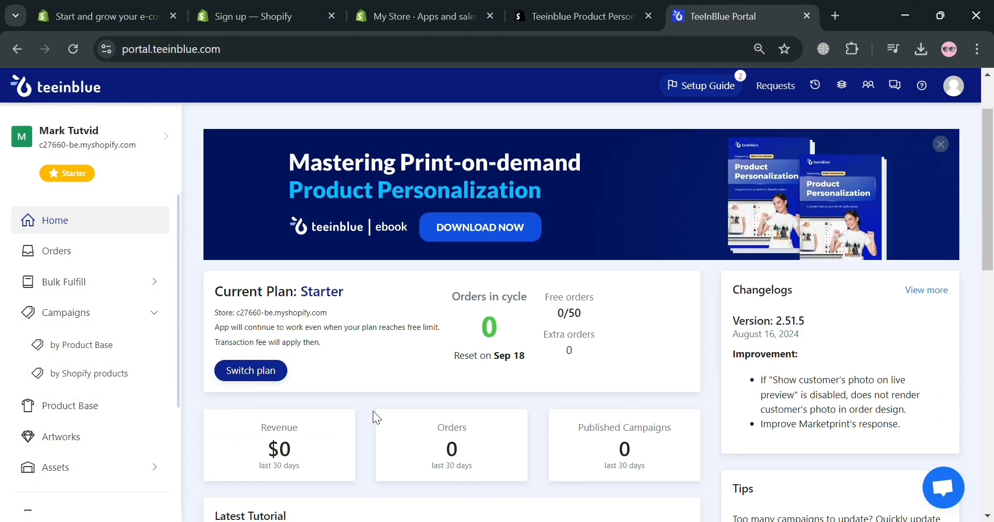
scroll(466, 404, up, 3)
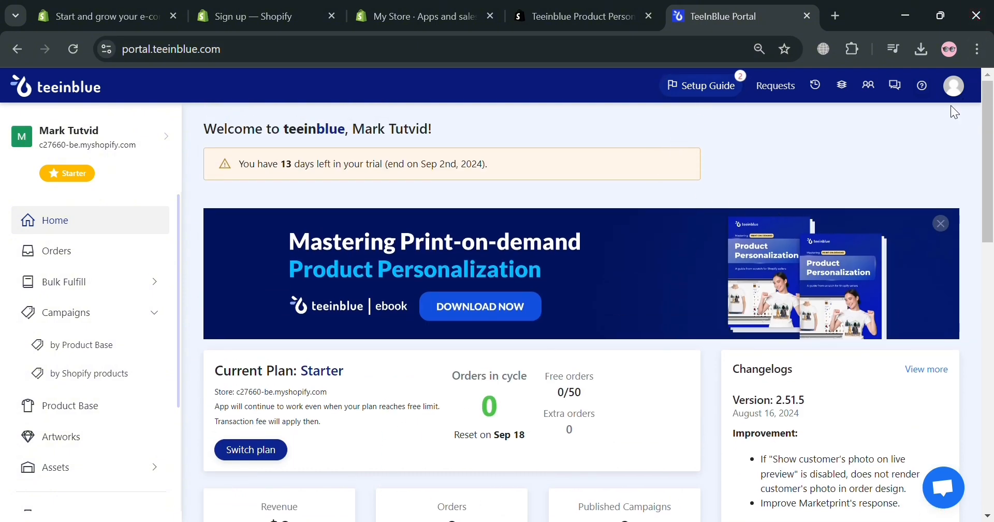
Look over the rest of the home dashboard and open the list of product bases.
scroll(510, 305, down, 3)
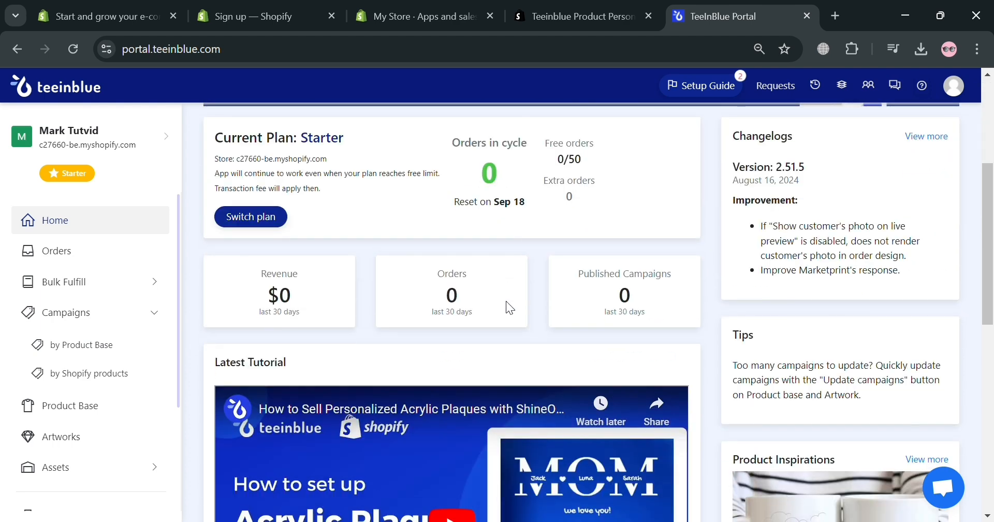
scroll(510, 306, up, 3)
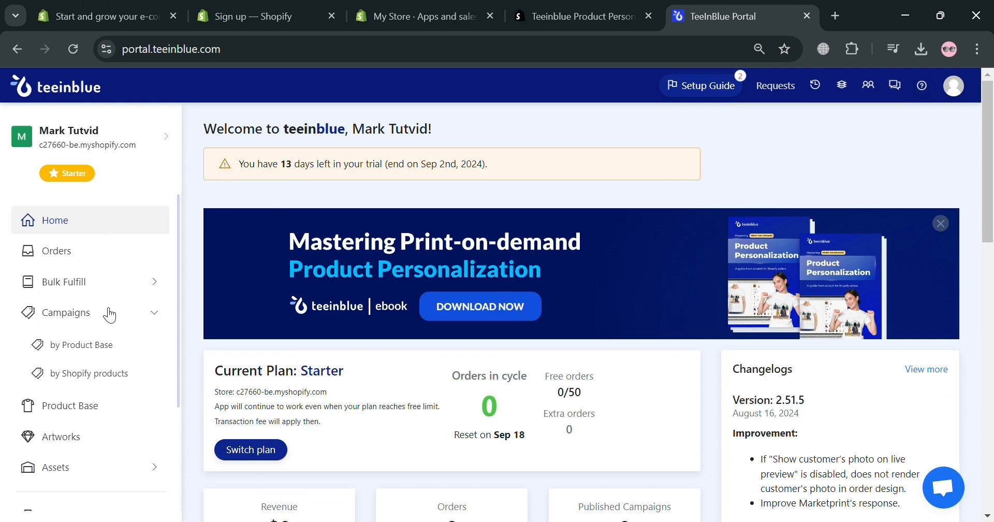
click(96, 418)
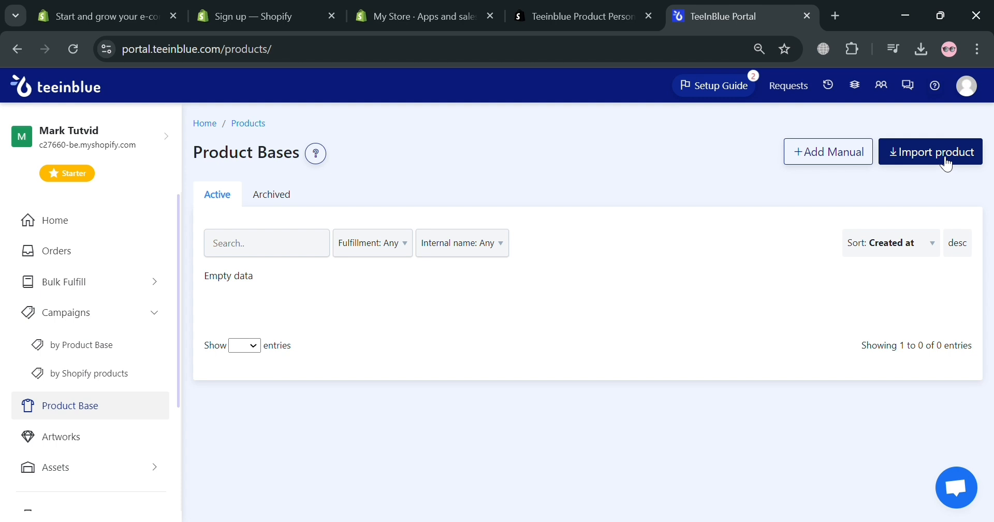
Start a manually added product base titled "mugs" with Printify as the fulfillment provider.
click(836, 156)
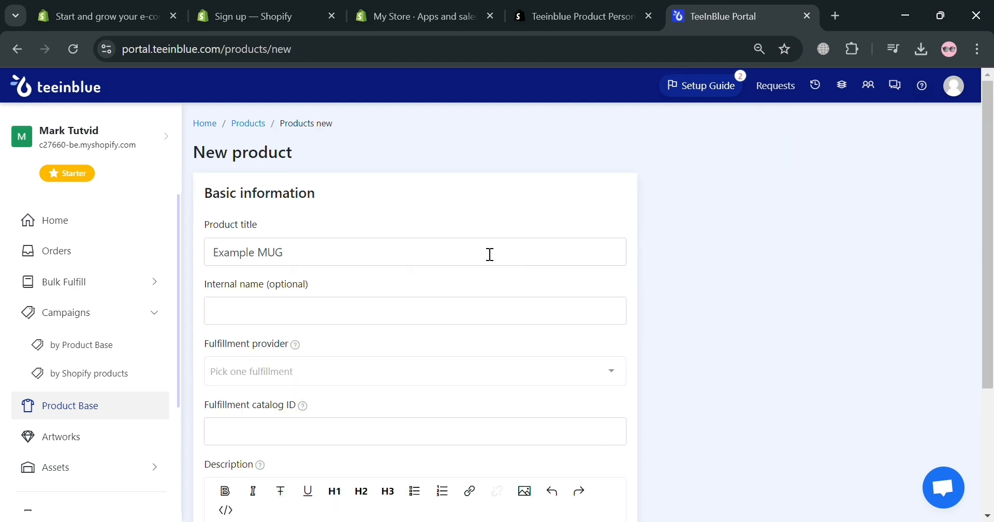
triple_click(338, 265)
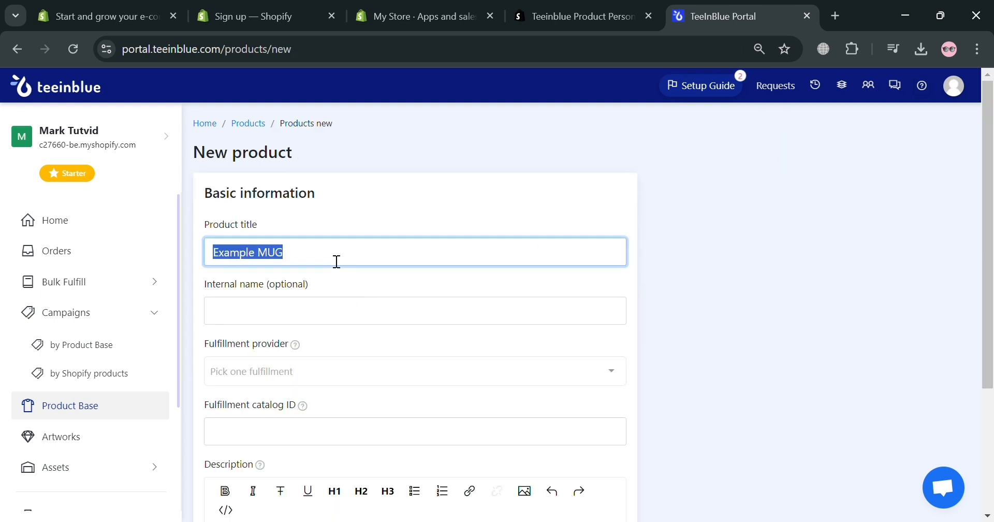
text(mugs)
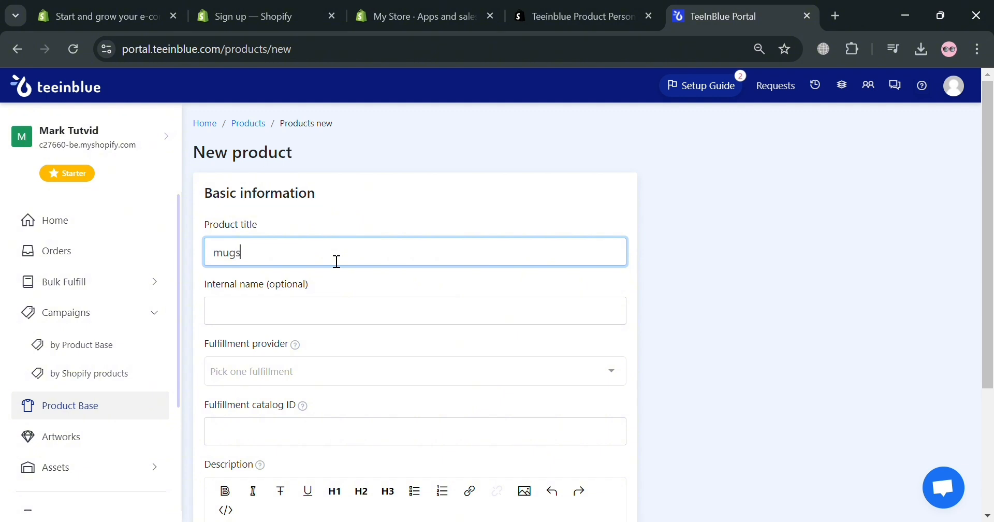
click(360, 375)
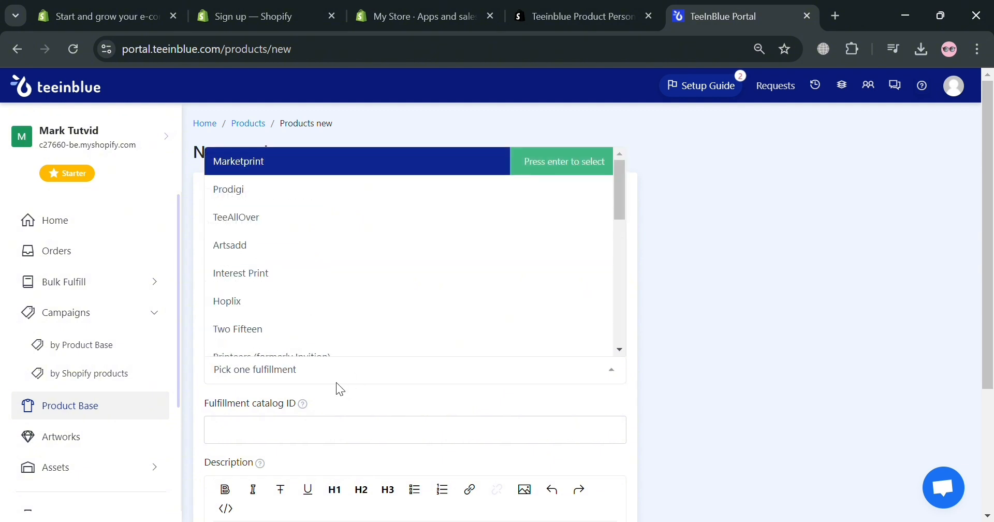
scroll(393, 244, down, 1)
scroll(409, 252, down, 5)
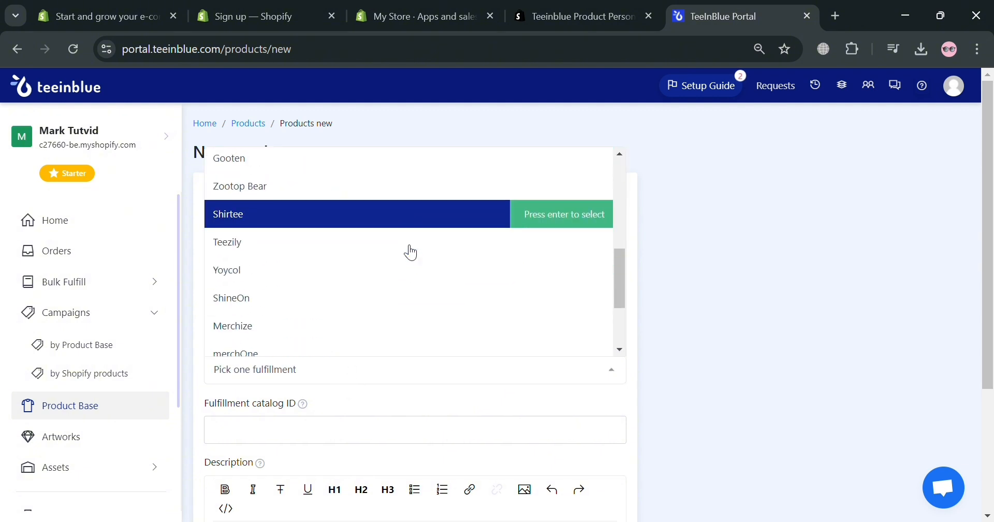
scroll(409, 253, up, 2)
scroll(409, 253, down, 5)
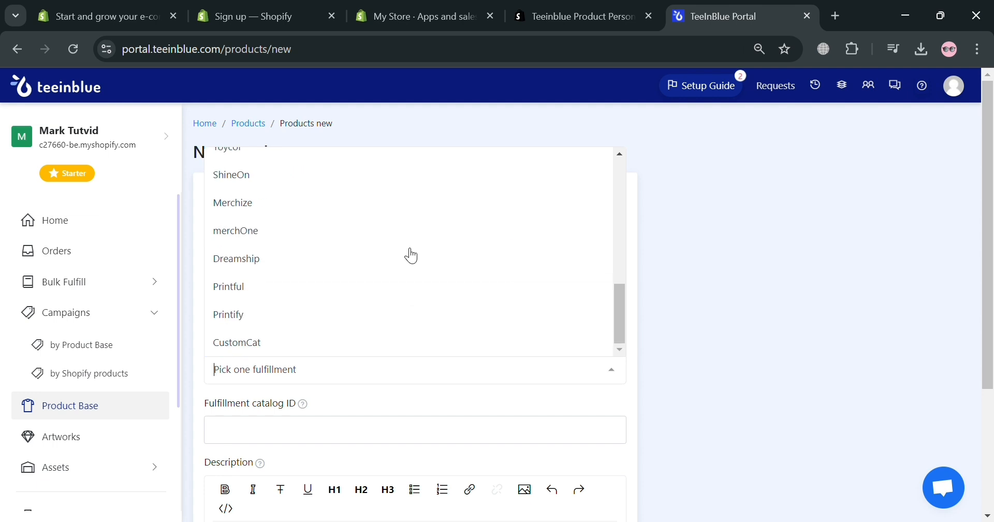
click(387, 318)
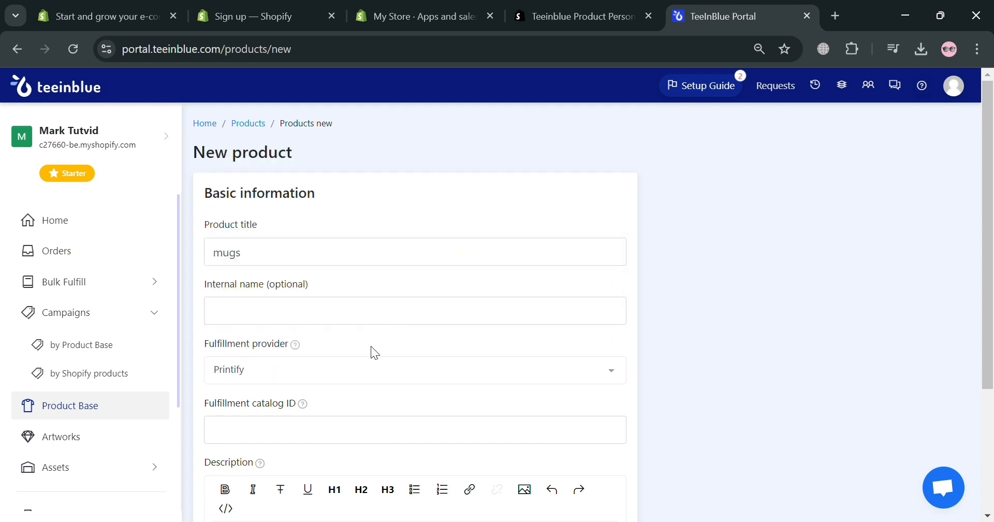
Review the remaining fields of the new product form and return to the product bases without saving.
scroll(372, 349, down, 2)
scroll(340, 370, down, 2)
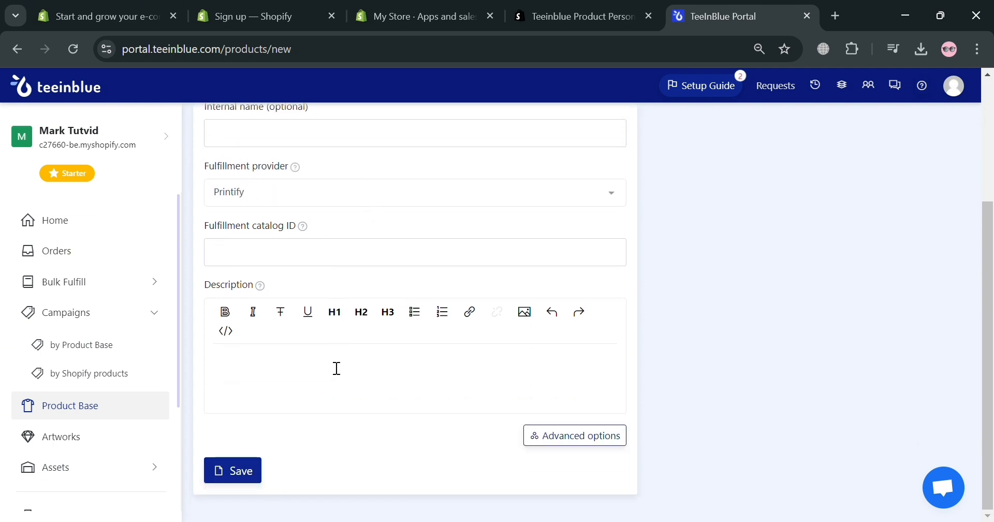
scroll(491, 383, up, 3)
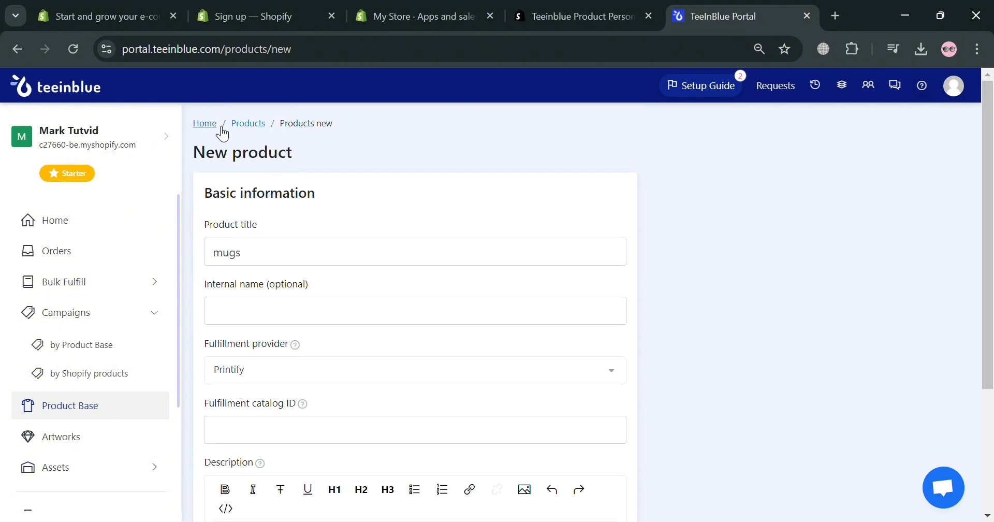
click(253, 127)
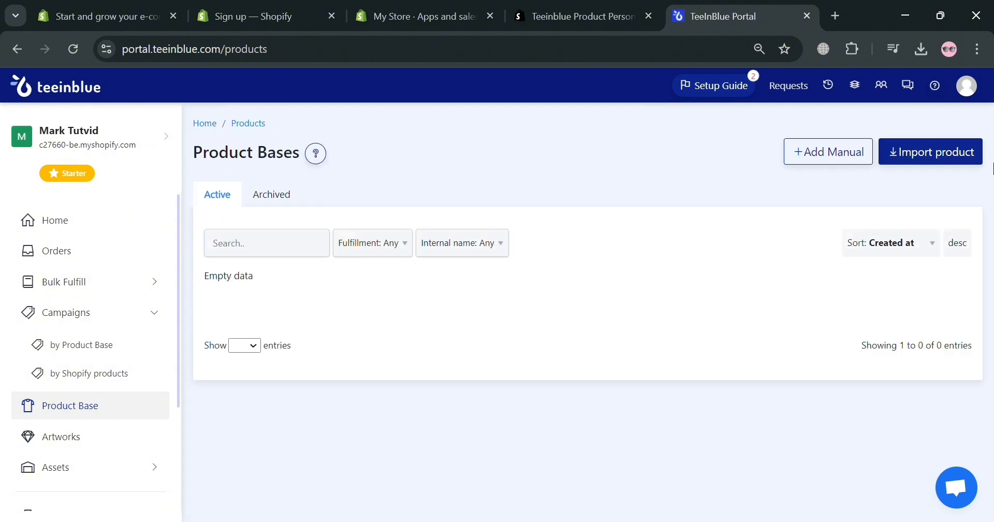
Start a product import from Printify and search its catalog for "mugs".
click(935, 158)
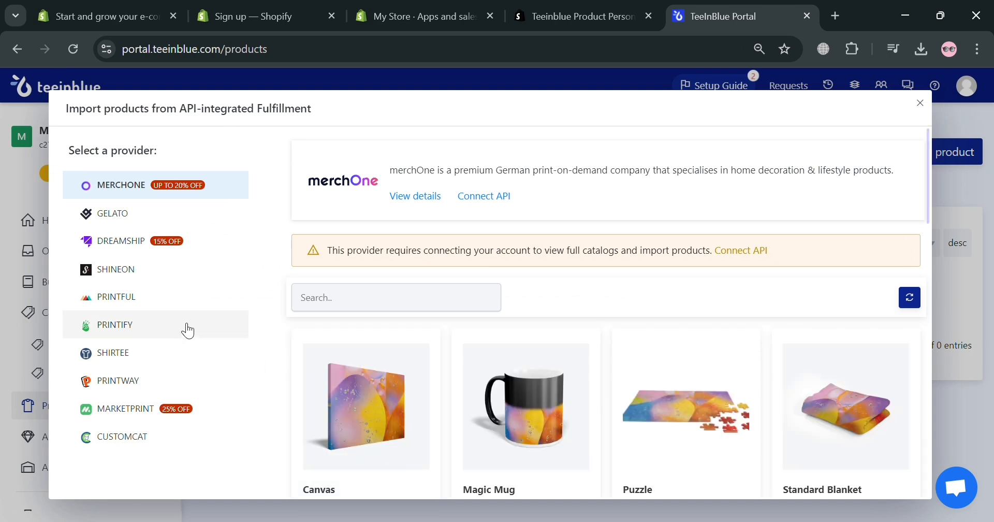
click(185, 328)
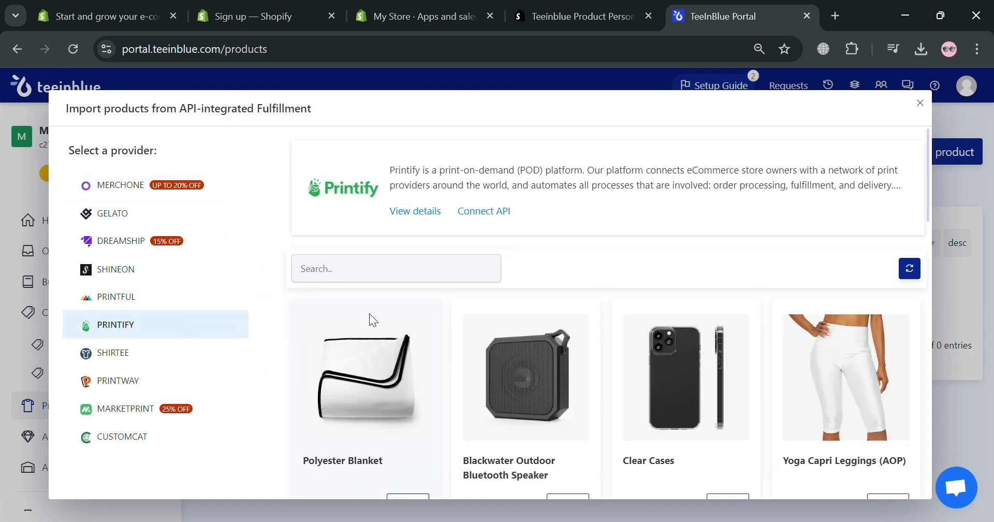
click(477, 272)
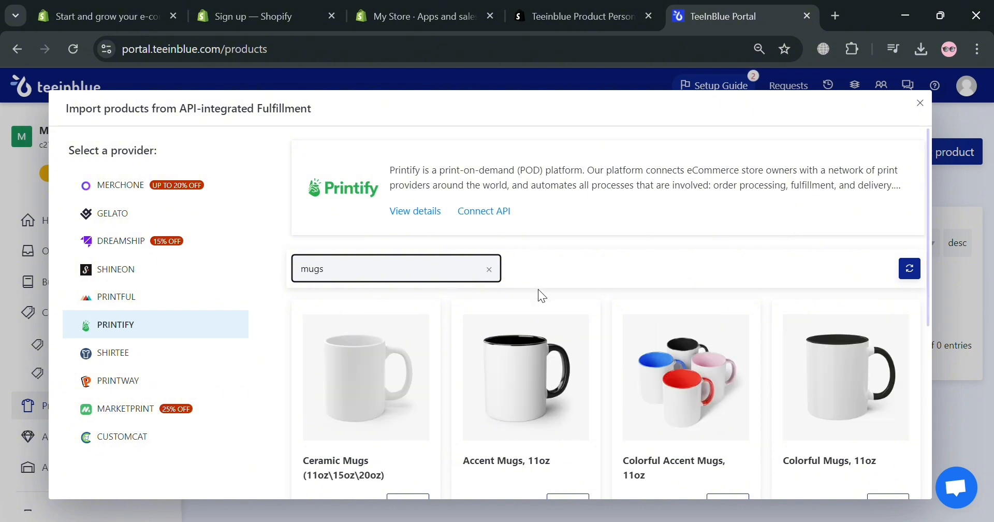
Import Colorful Mugs, 11oz as a product base with Imagine Your Photos as the print provider.
scroll(493, 368, down, 2)
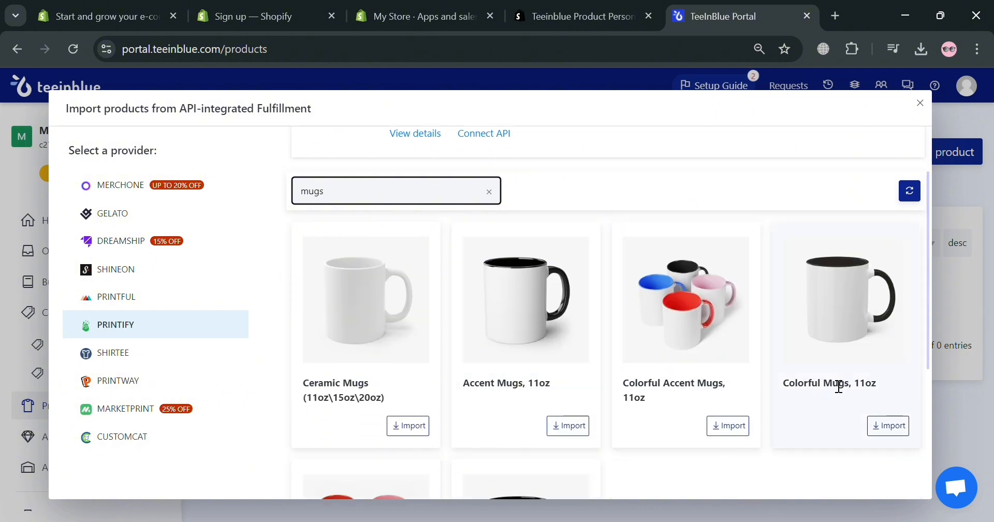
scroll(855, 425, down, 2)
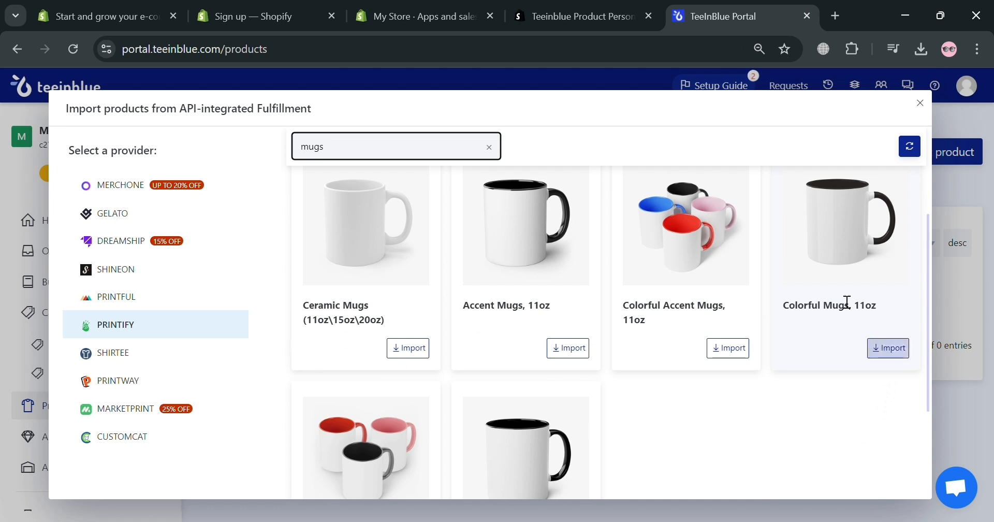
click(892, 353)
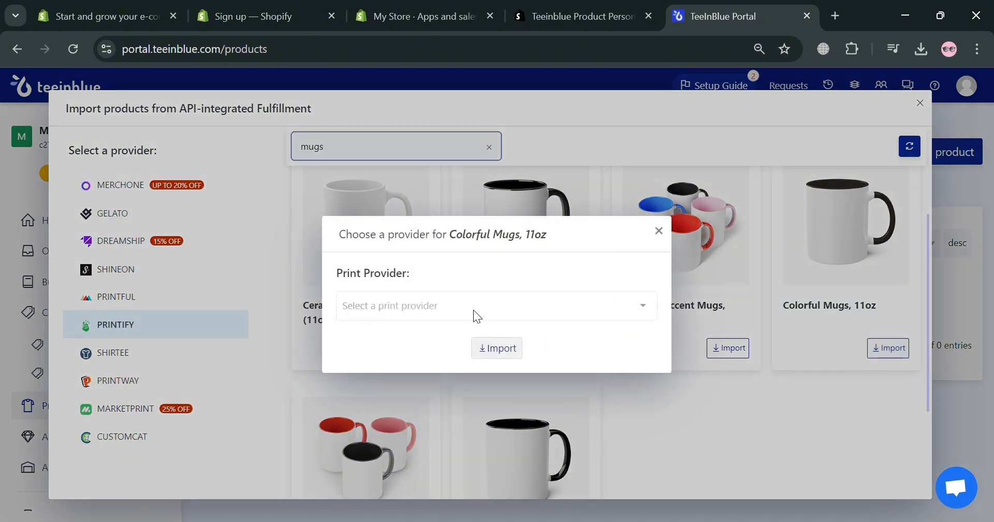
click(477, 316)
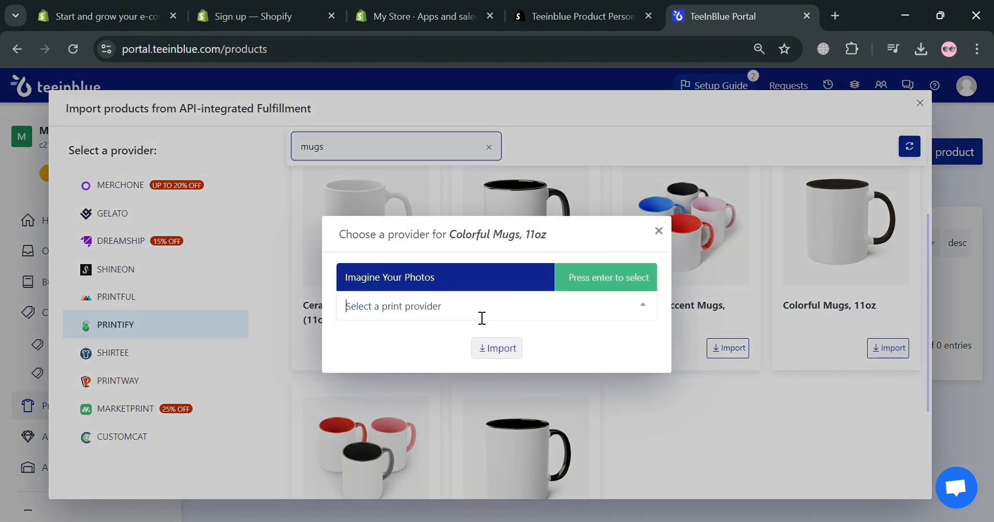
click(496, 286)
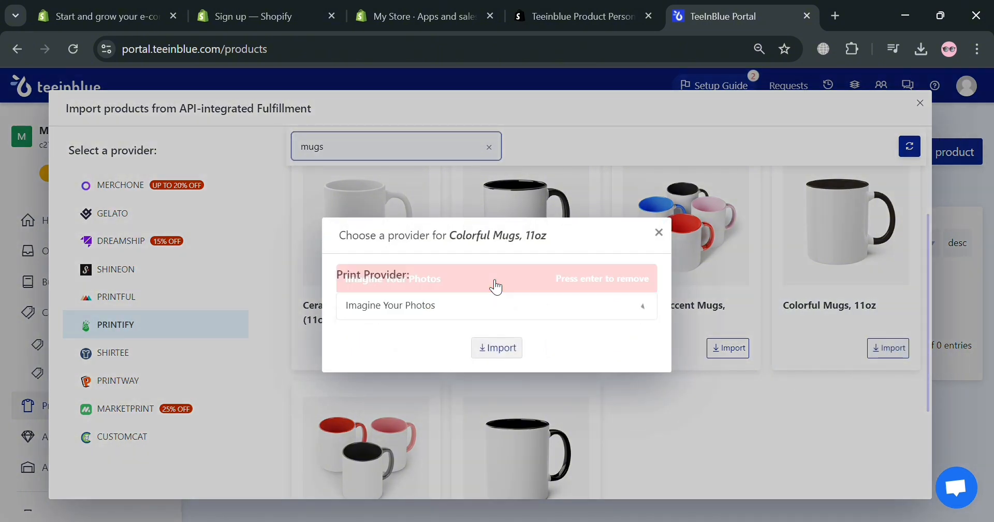
click(509, 354)
click(507, 343)
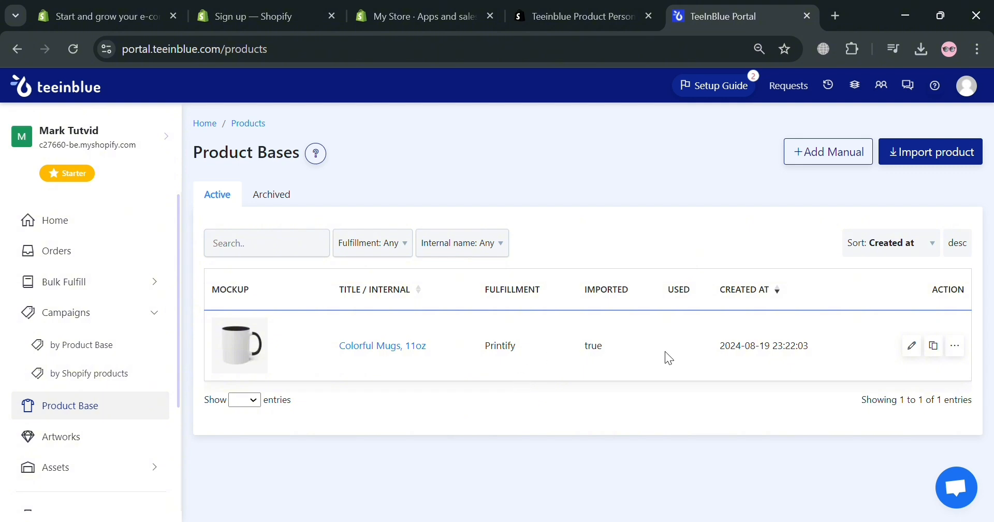
Open the imported Colorful Mugs, 11oz product base for editing and review its description, printareas and variants.
click(412, 345)
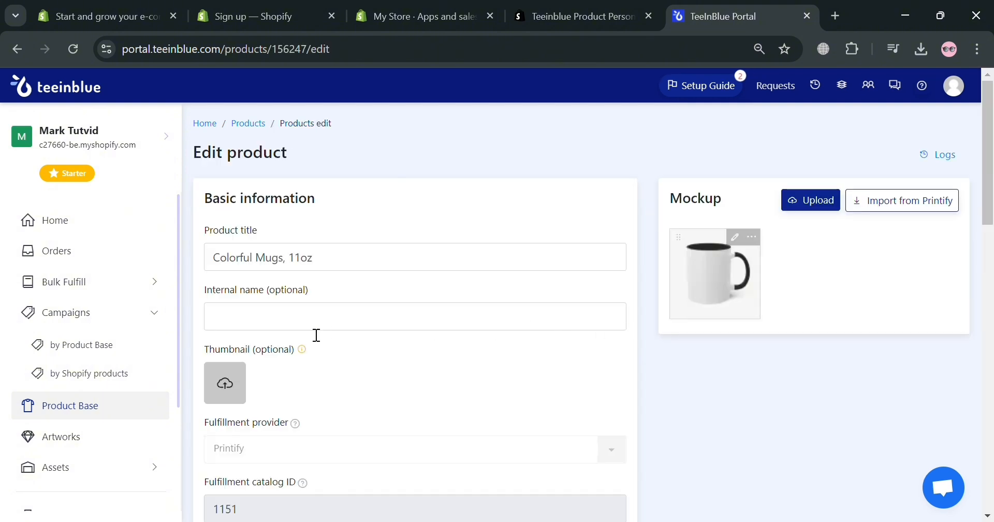
scroll(302, 238, down, 6)
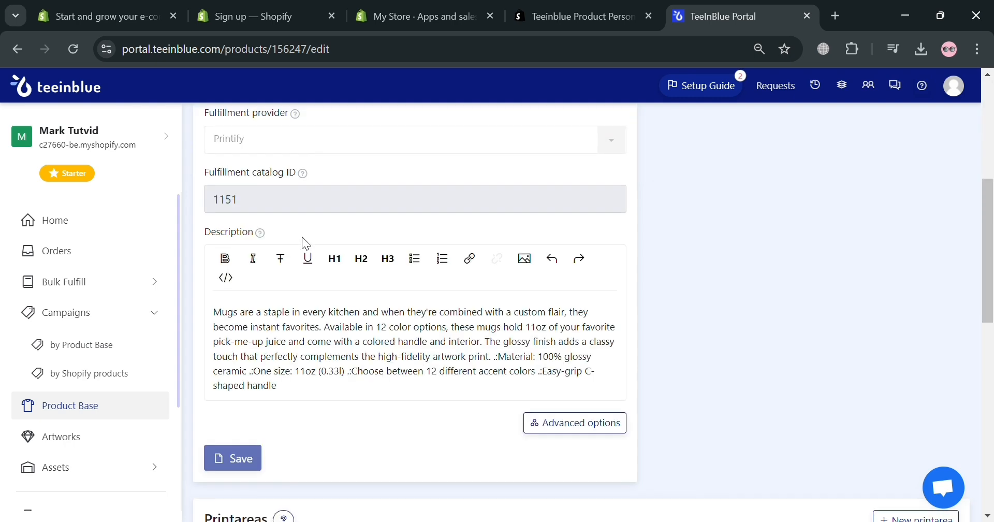
scroll(302, 241, up, 2)
scroll(303, 241, down, 5)
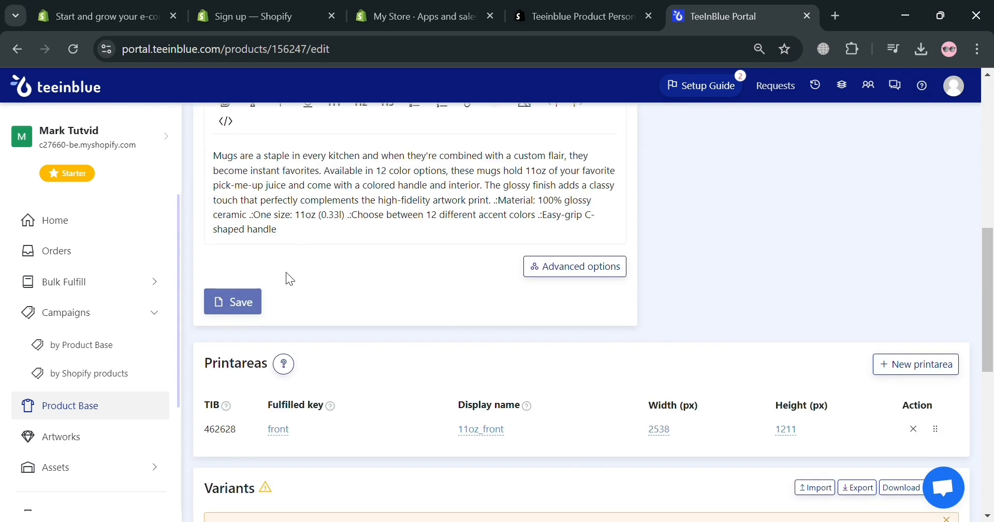
scroll(286, 273, down, 6)
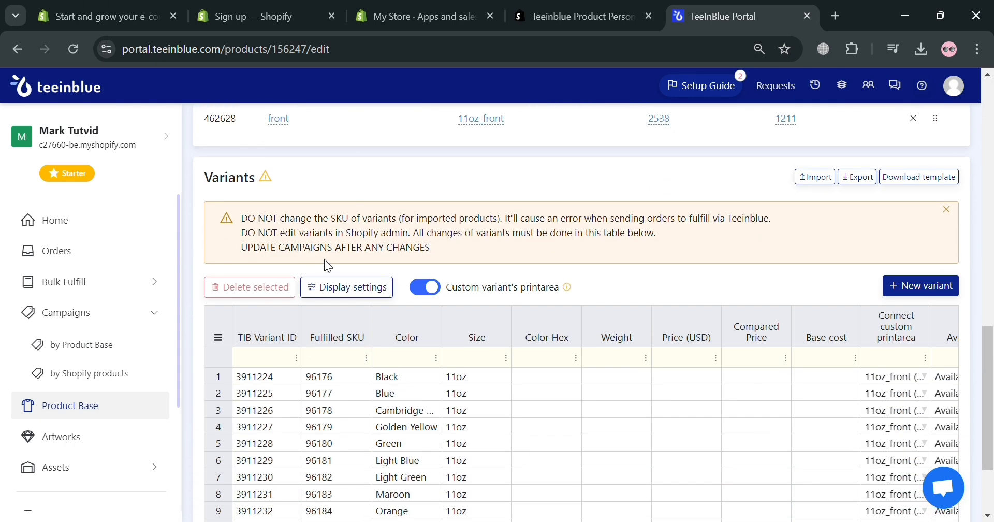
scroll(325, 260, down, 2)
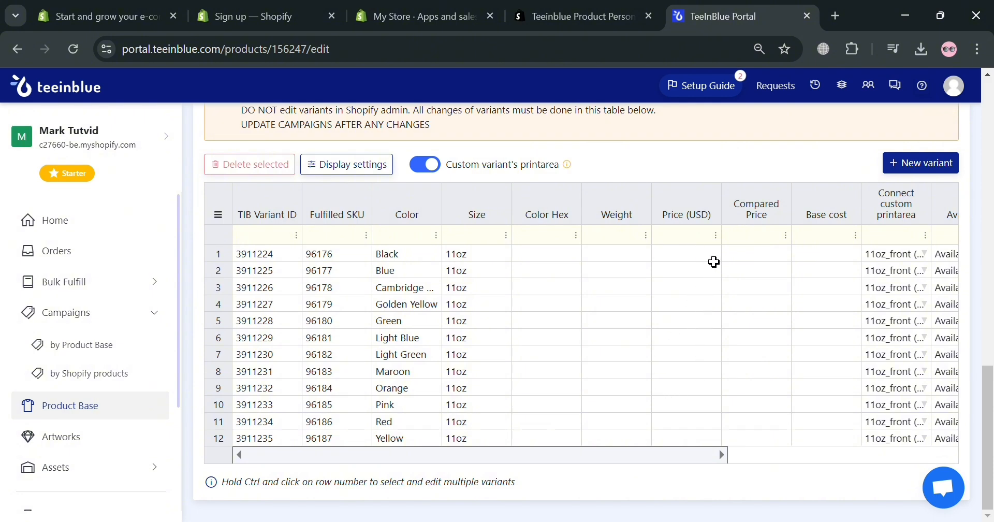
Set the price of all the mug's color variants to 15 USD and look over the product's other details.
click(697, 253)
click(697, 277)
text(1)
text(5)
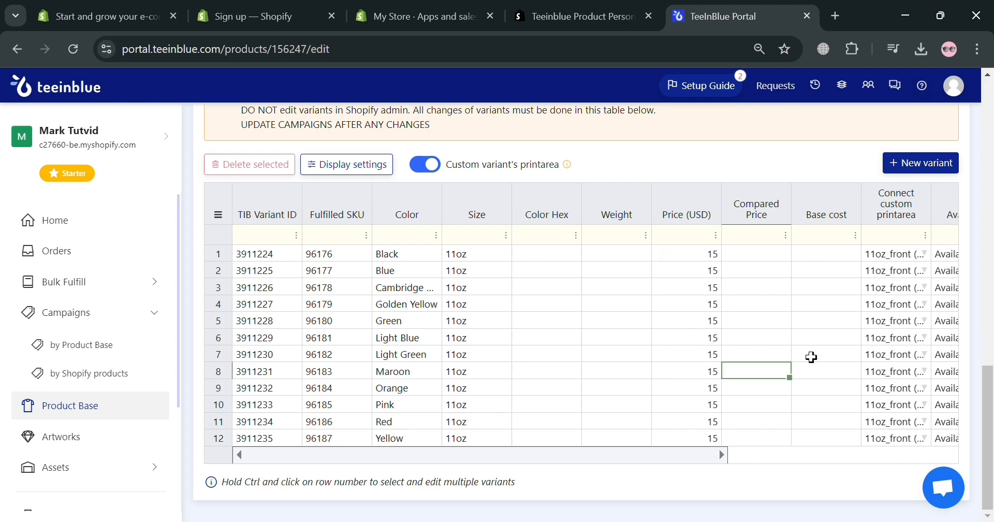
scroll(808, 352, up, 11)
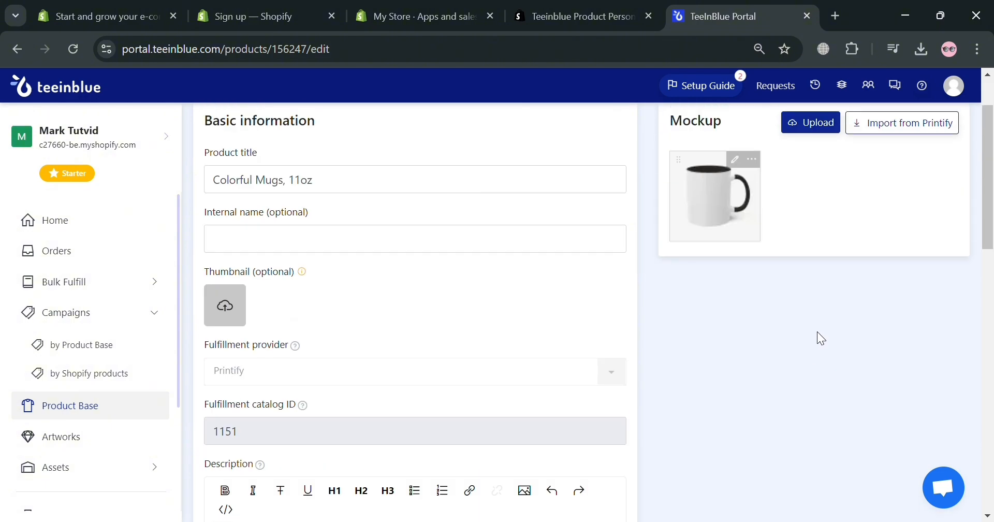
scroll(816, 334, down, 6)
scroll(800, 351, down, 6)
scroll(725, 362, up, 6)
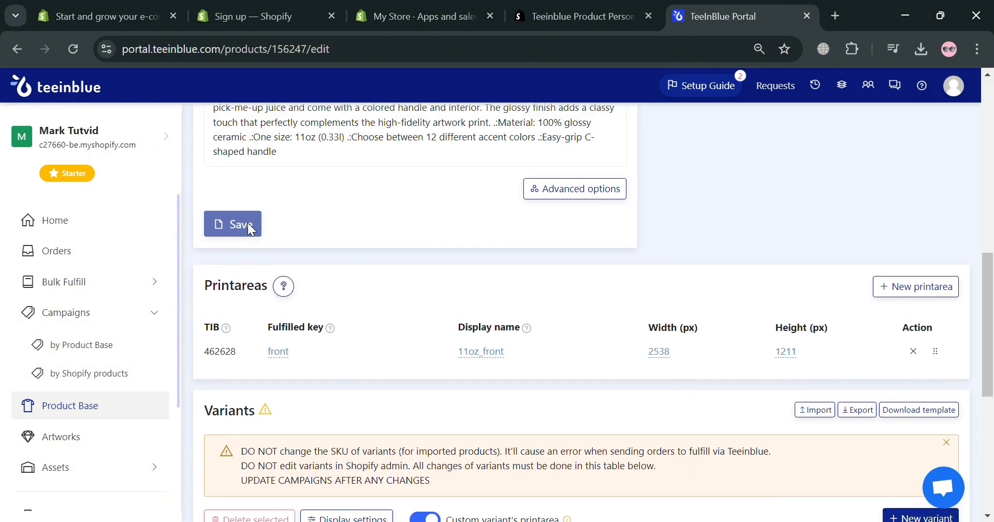
scroll(340, 229, up, 10)
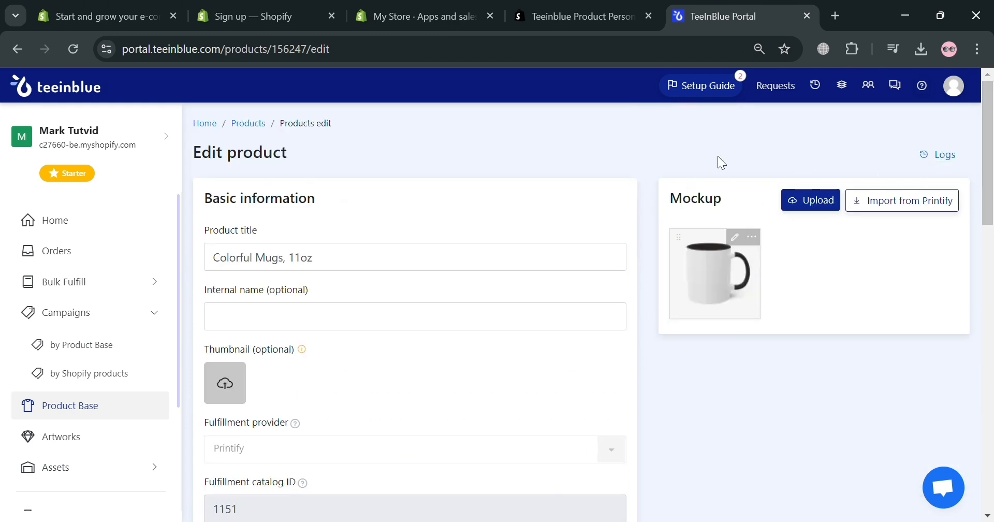
Start a new artwork and name it "Mugs design".
click(48, 444)
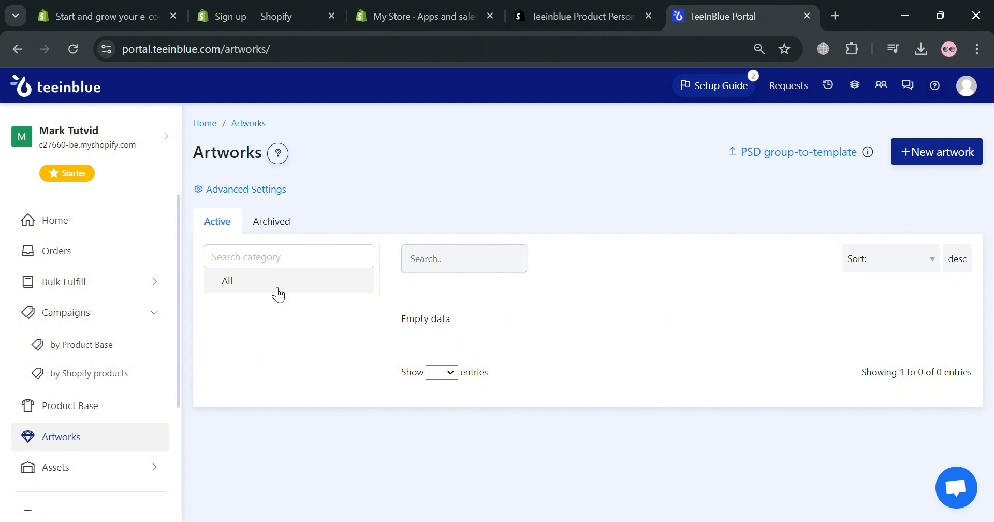
click(941, 154)
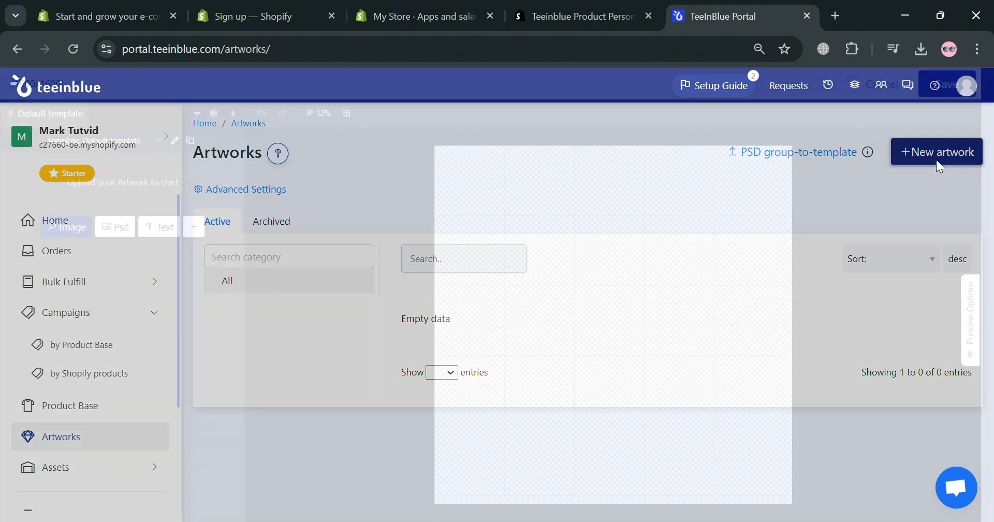
click(513, 158)
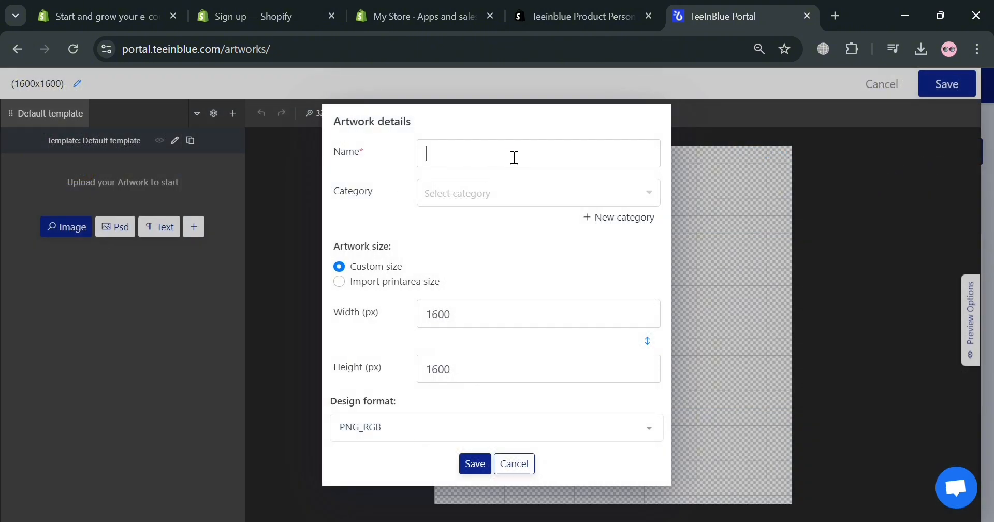
text(Mugs )
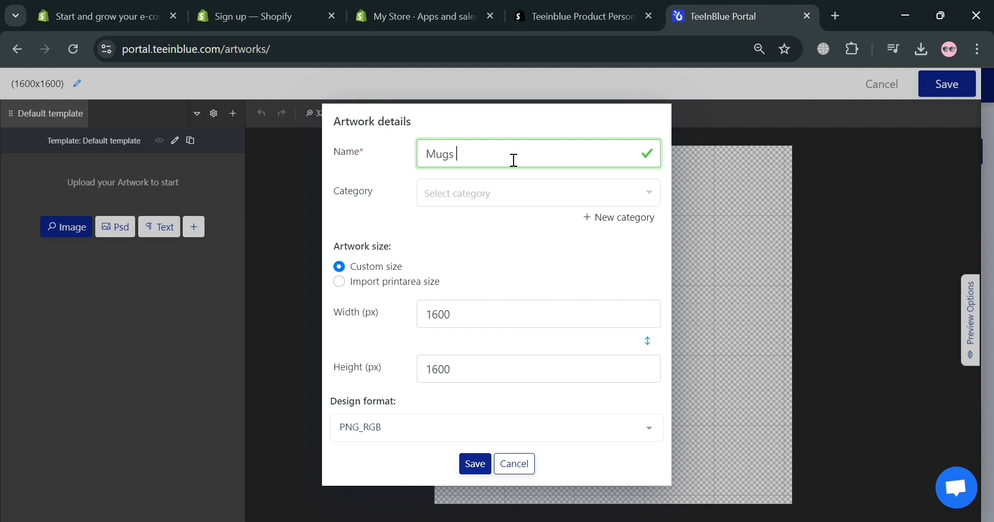
text(design)
click(478, 246)
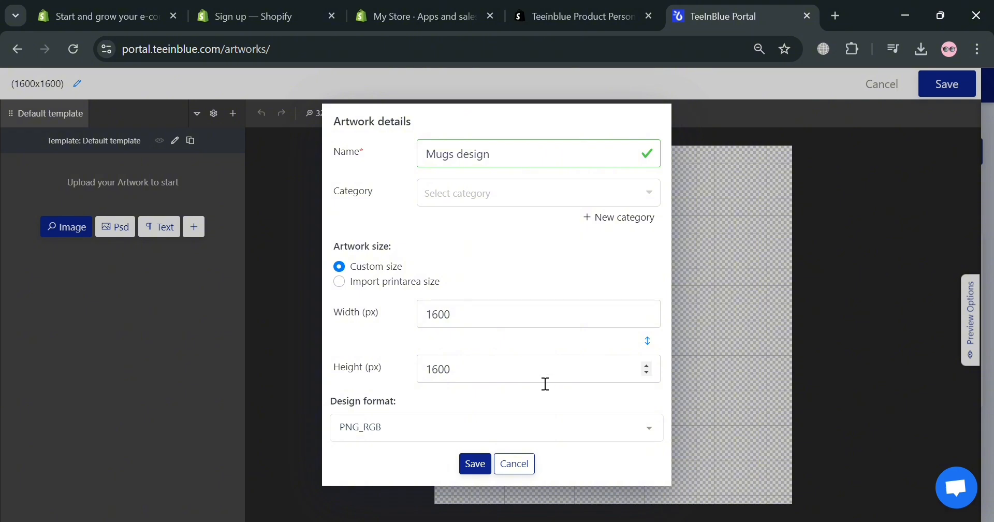
Size the artwork from the 11oz_front printarea of the Colorful Mugs, 11oz product base and save the artwork details.
click(342, 283)
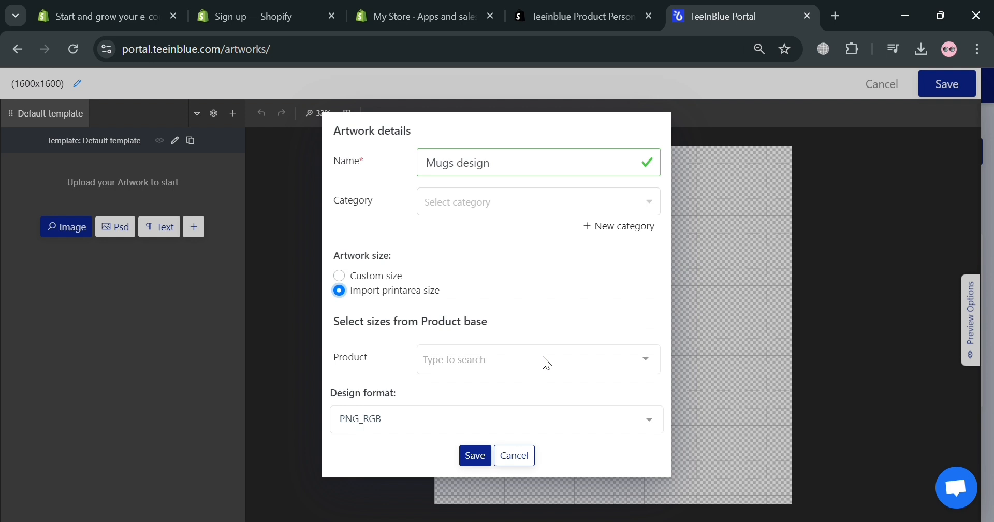
click(565, 367)
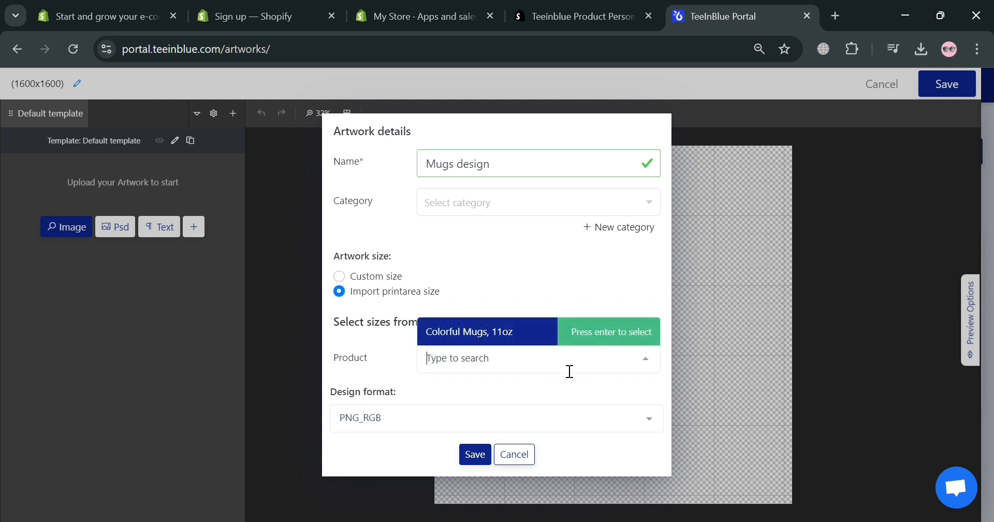
click(515, 334)
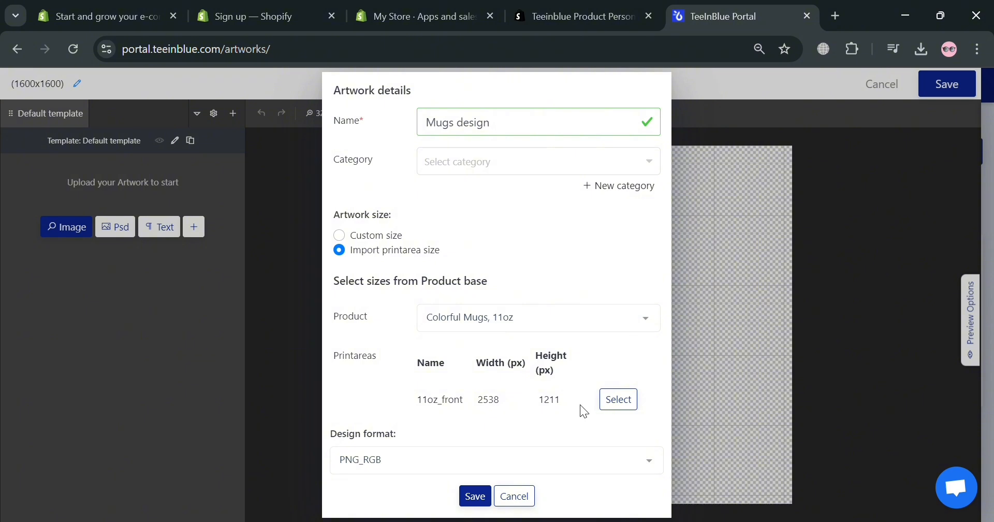
click(619, 400)
click(475, 496)
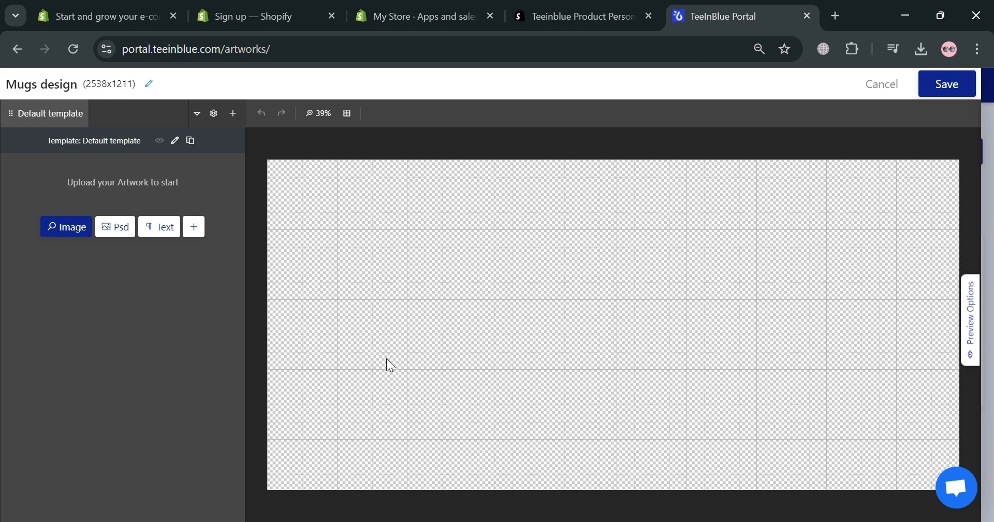
Add the Dark Blue White Creative Team Logo image, enlarged to about 724x724 px on the left side of the canvas.
click(72, 230)
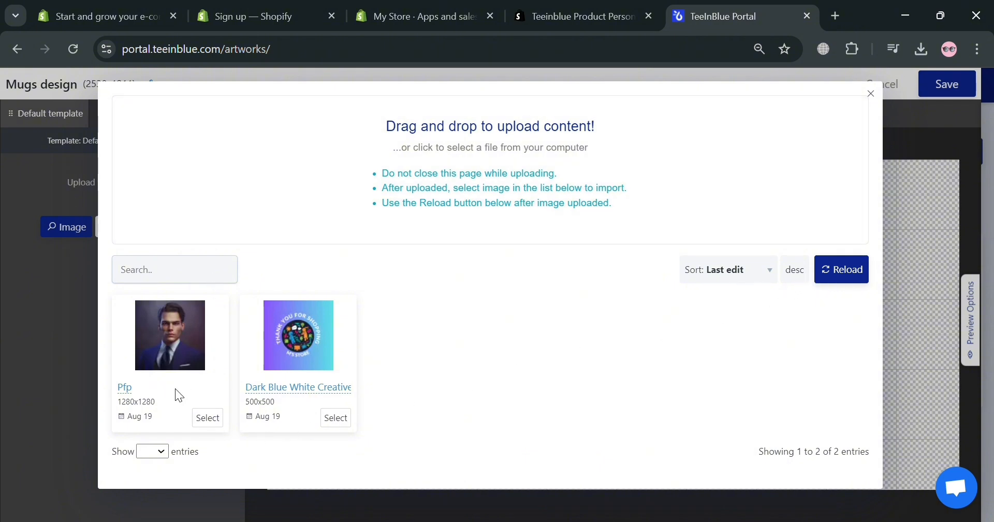
click(550, 135)
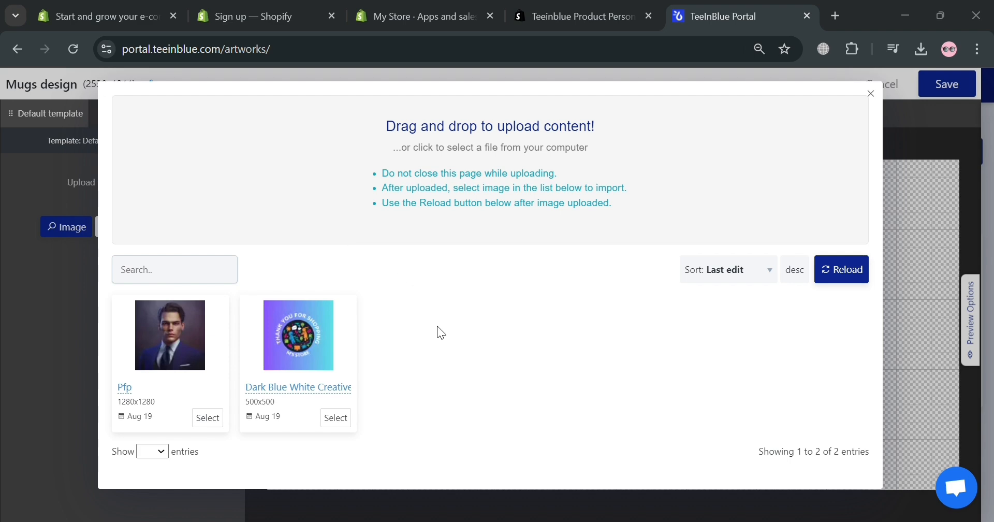
click(448, 340)
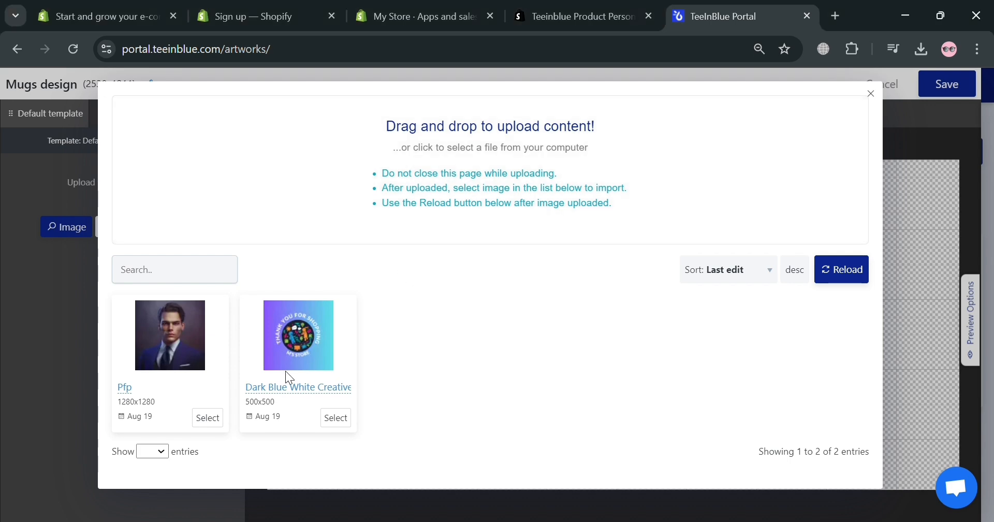
click(347, 420)
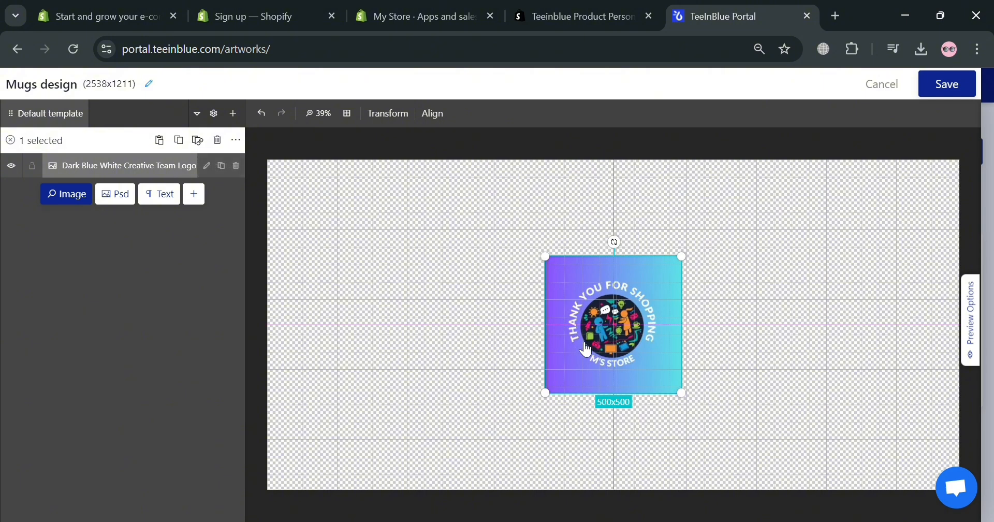
drag(651, 324, 406, 313)
drag(437, 242, 416, 303)
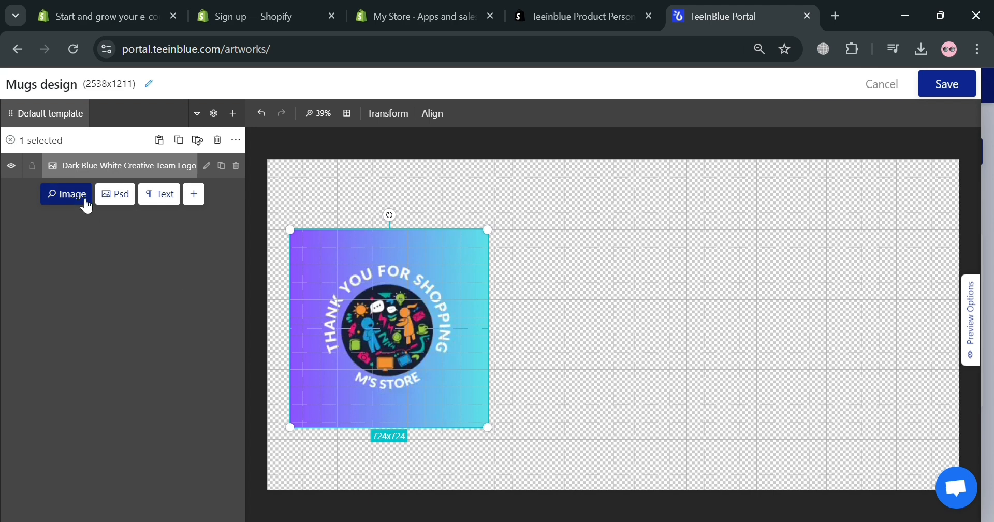
Add a text layer reading "LIFE'S GOES ON" and look over its personalization settings.
click(160, 194)
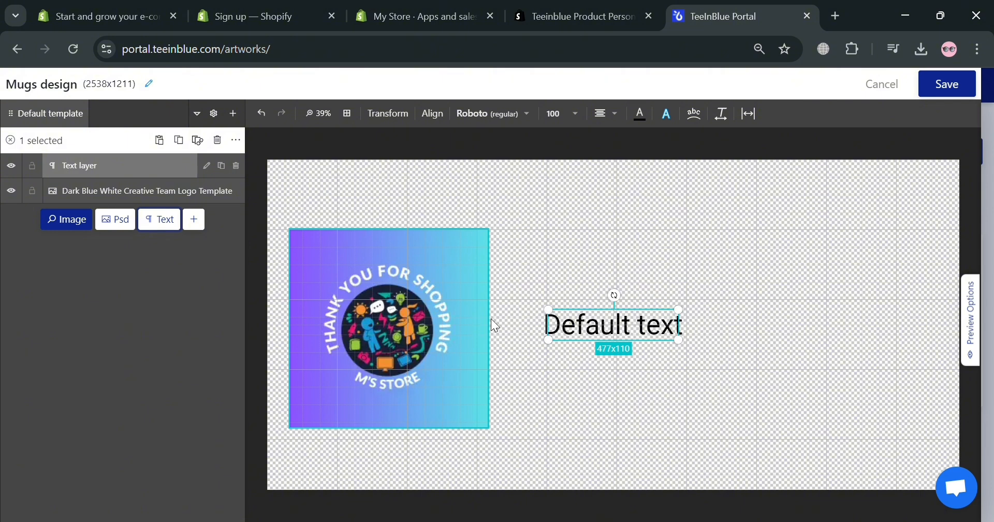
click(206, 166)
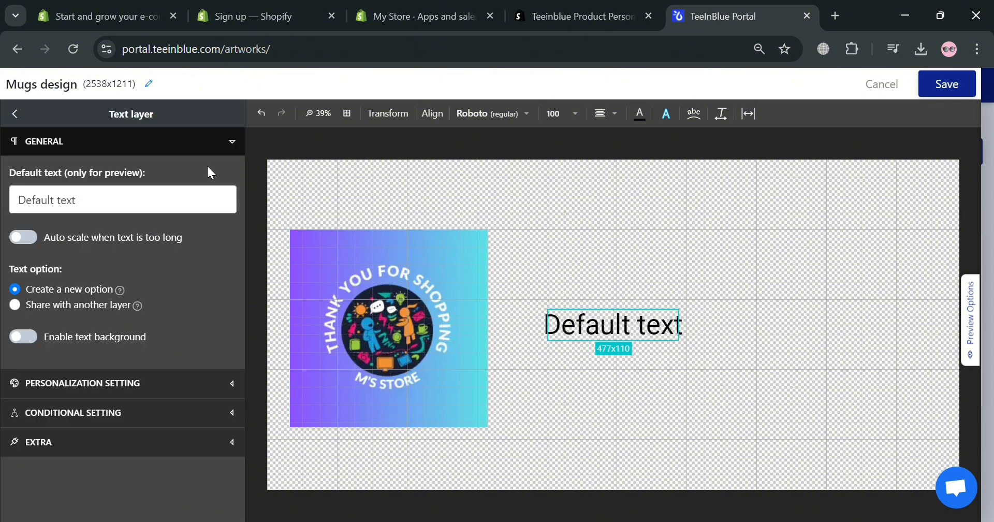
triple_click(132, 213)
text(LIFE'S GOES ON)
click(173, 383)
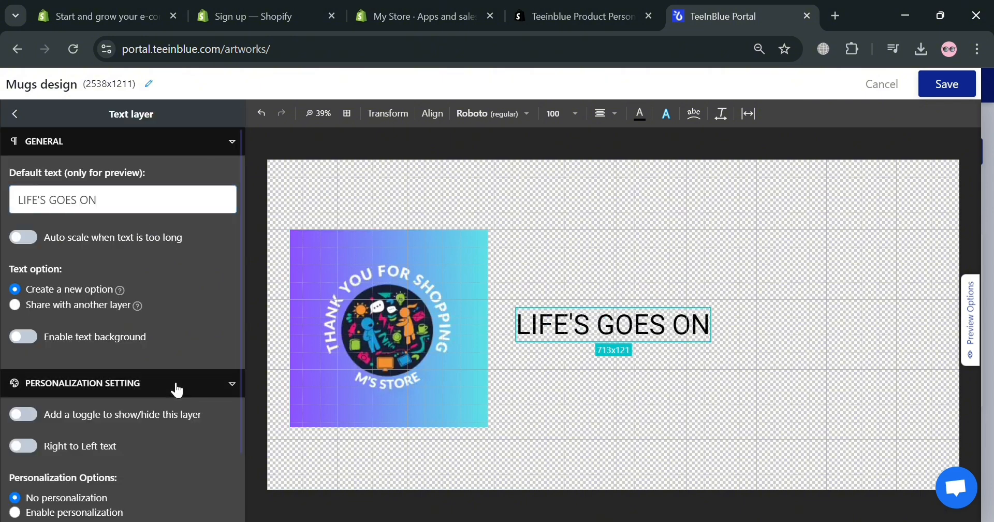
scroll(91, 431, down, 2)
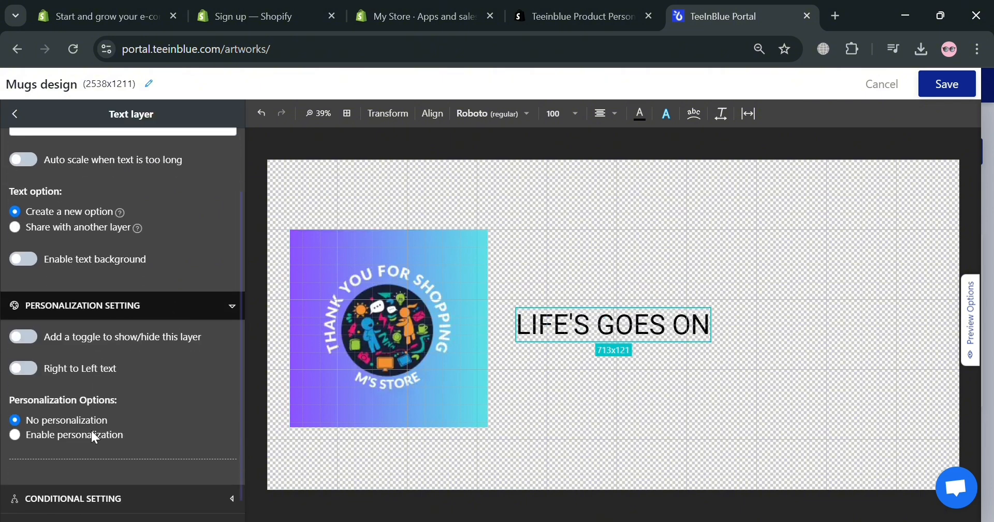
Color the "LIFE'S GOES ON" text blue and finish editing the text layer.
click(640, 120)
drag(682, 240, 715, 238)
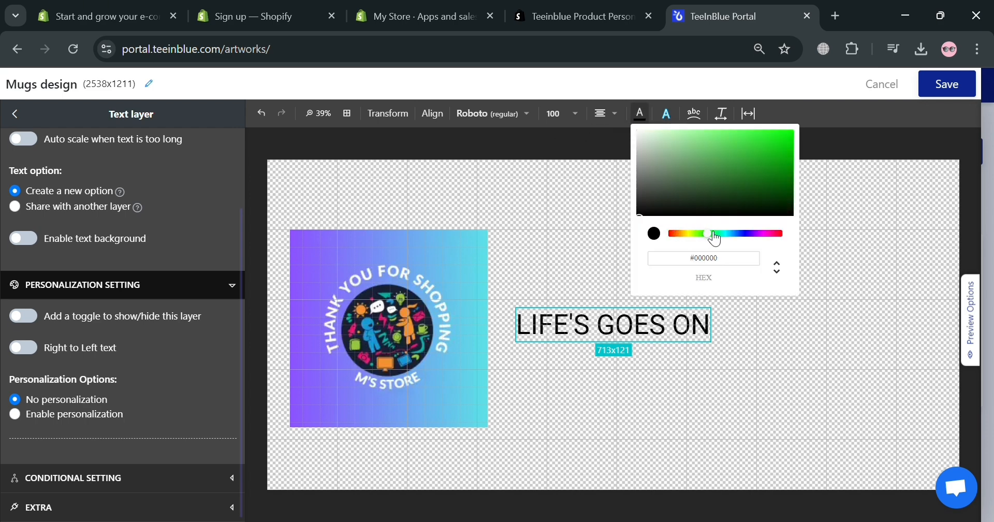
drag(764, 155, 779, 181)
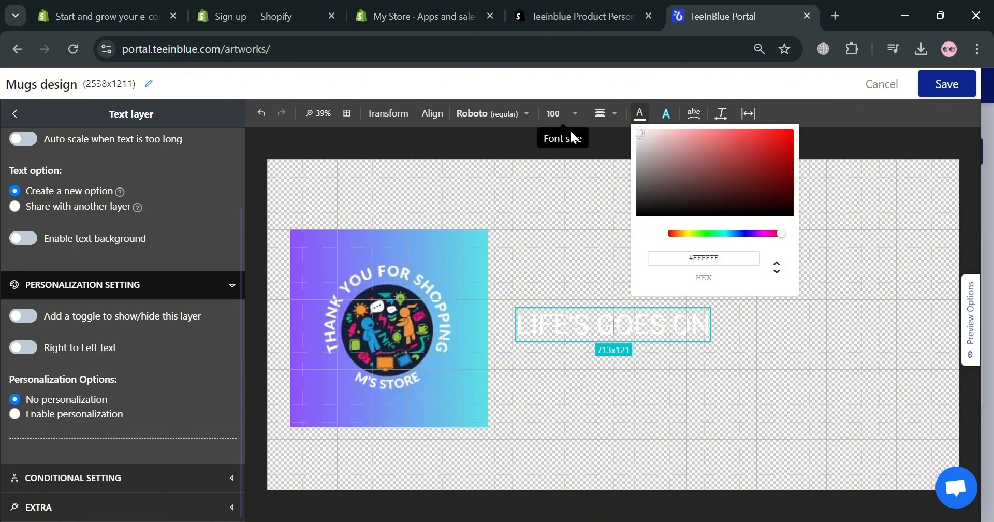
drag(779, 155, 773, 162)
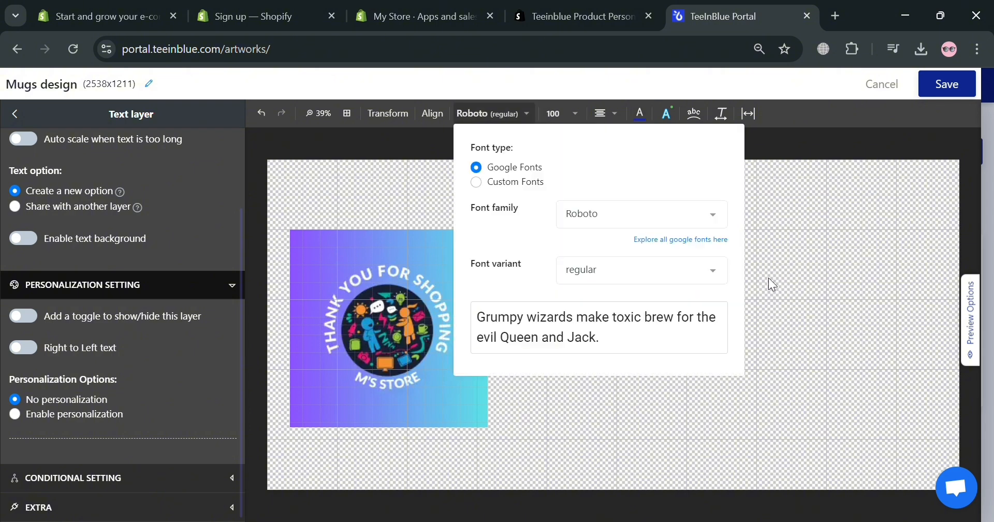
click(772, 276)
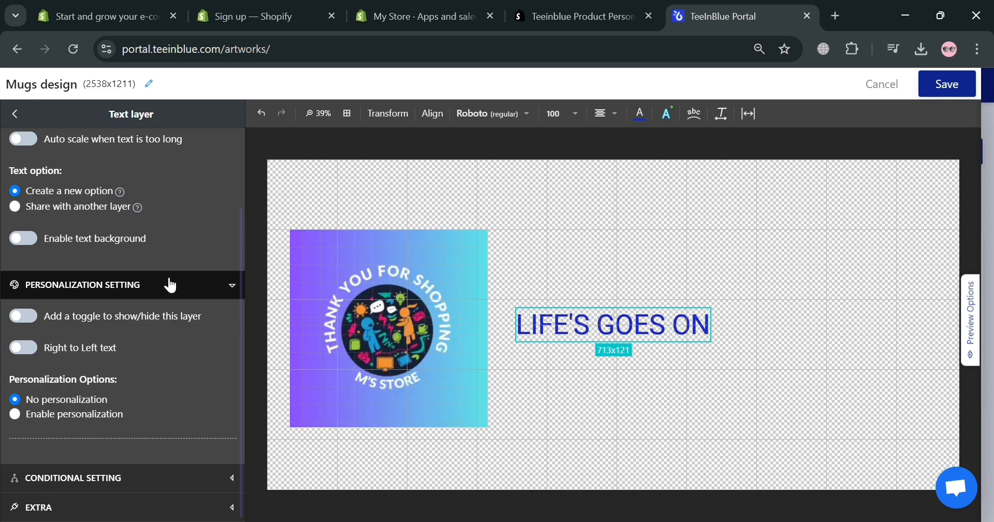
click(20, 115)
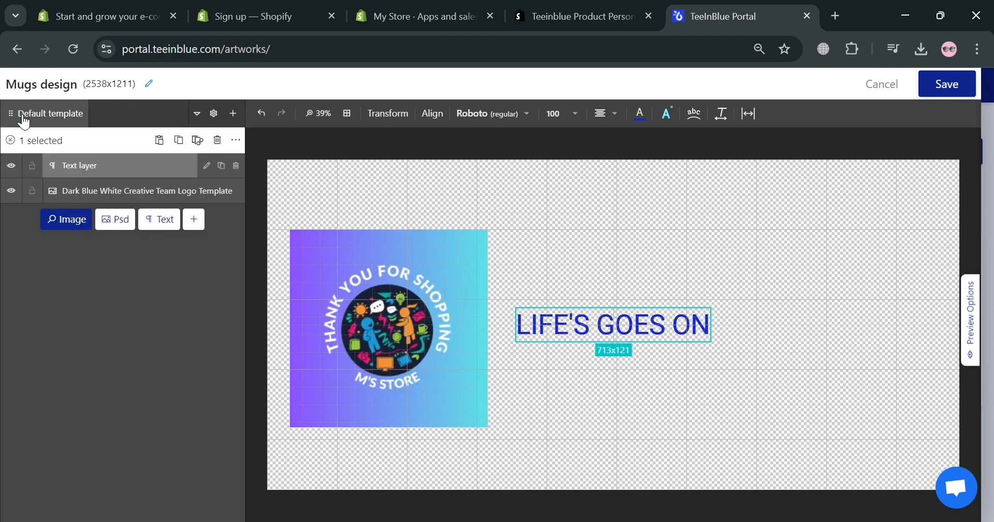
Add the Pfp image, scale it to about 701x701 px right of the text, and save the artwork.
click(83, 222)
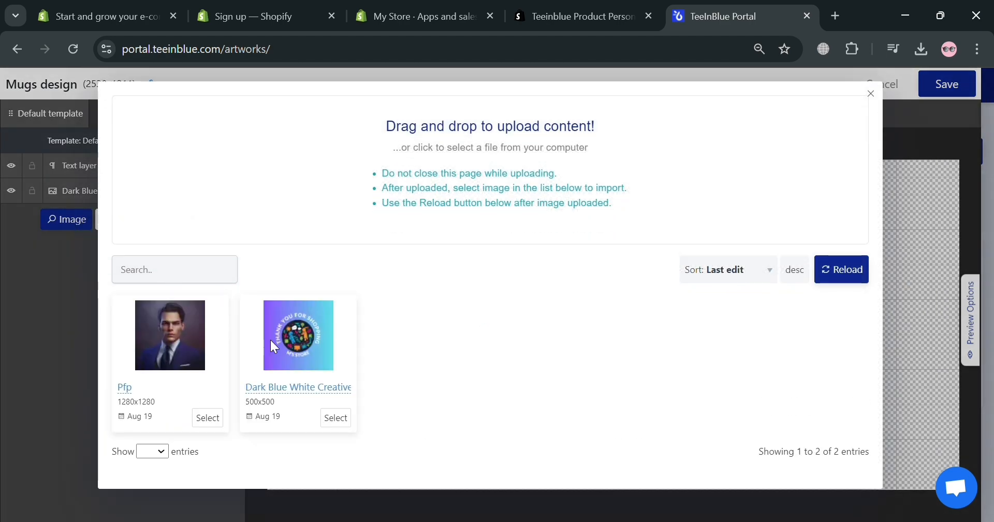
click(205, 419)
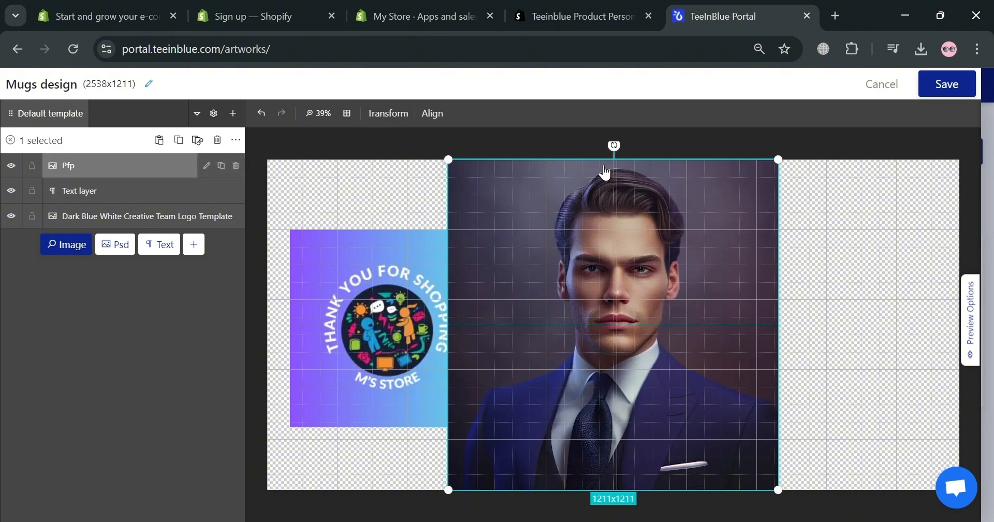
drag(450, 161, 570, 339)
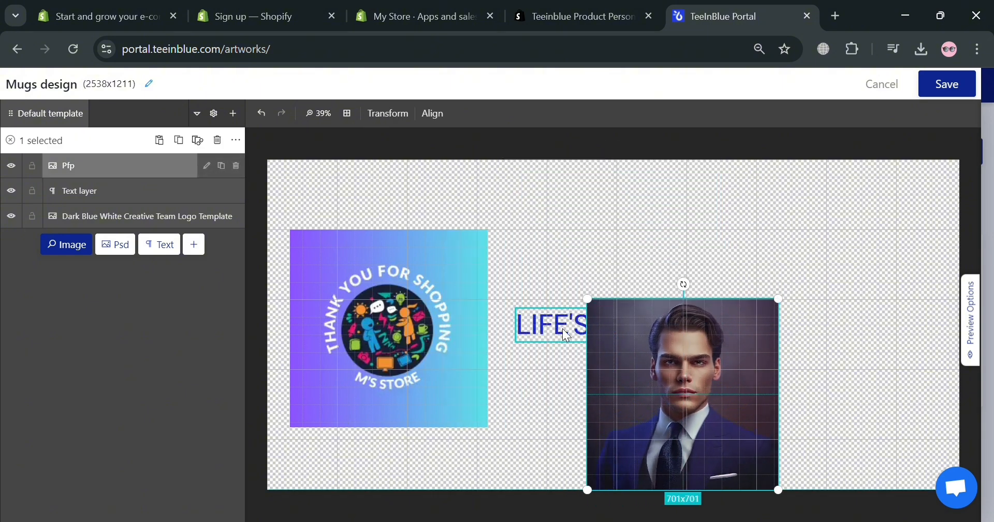
drag(684, 374, 842, 307)
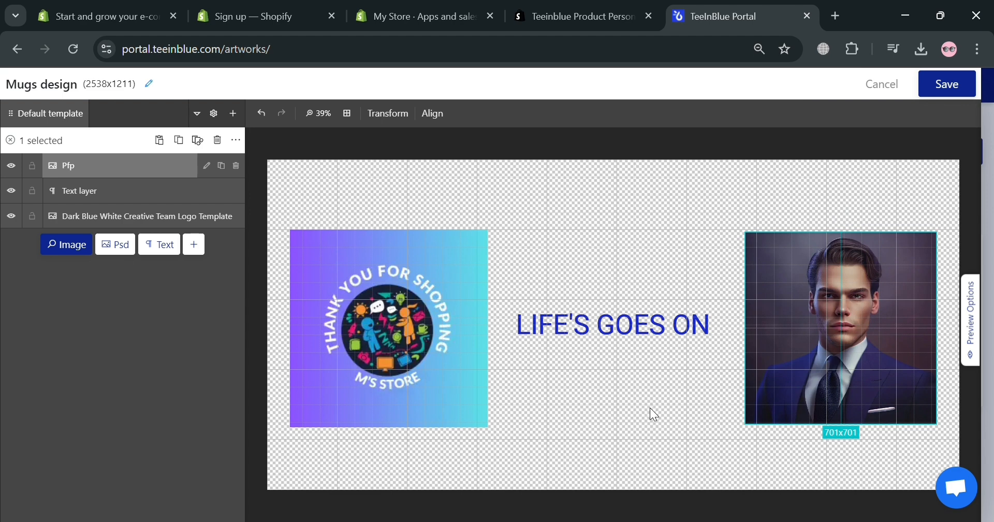
click(976, 99)
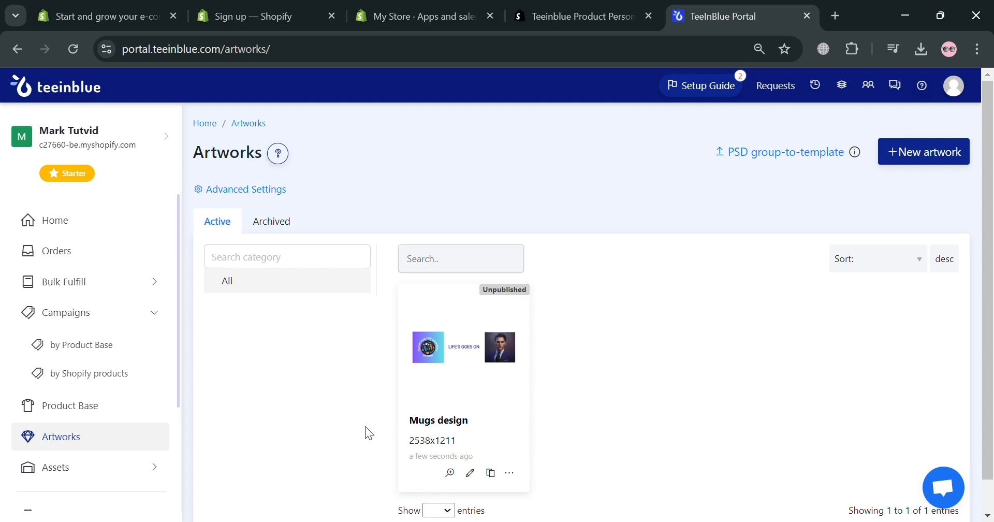
Create a new campaign by product base titled "MY MUGS".
click(87, 320)
click(86, 320)
click(86, 344)
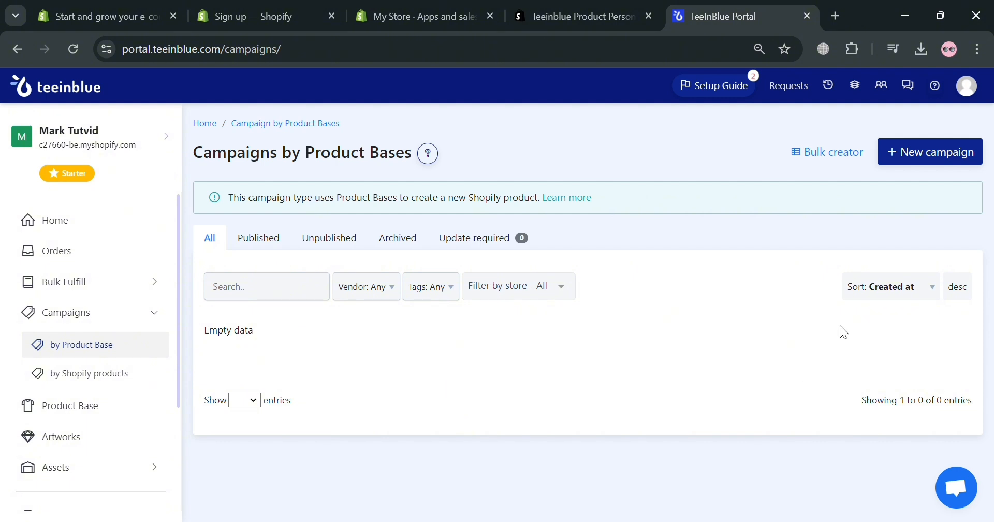
click(958, 152)
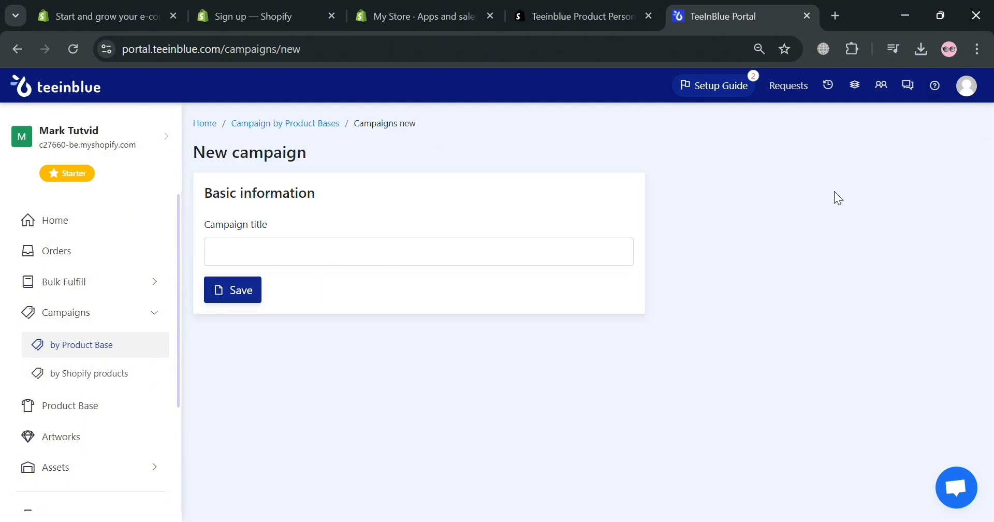
click(281, 265)
text(mU)
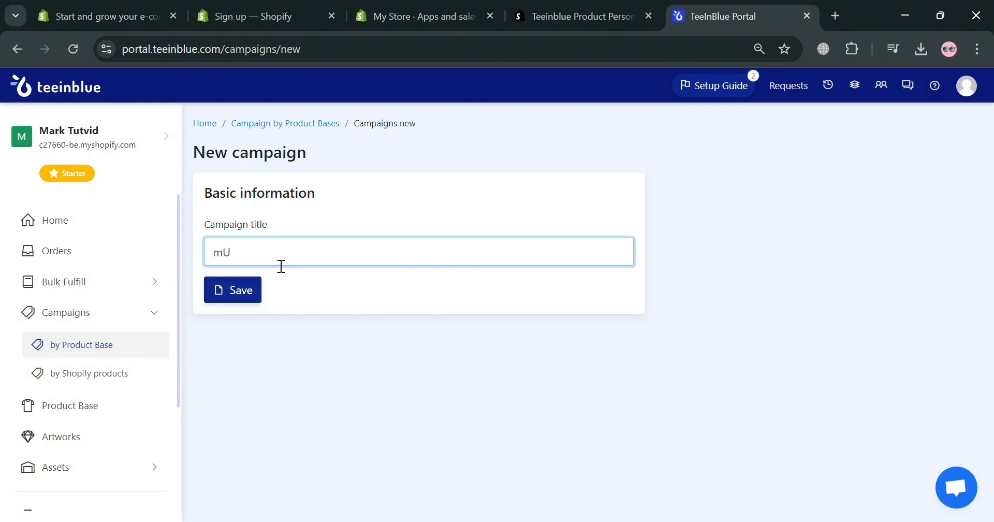
key(BackSpace)
key(BackSpace)
text(MY MUG)
click(252, 293)
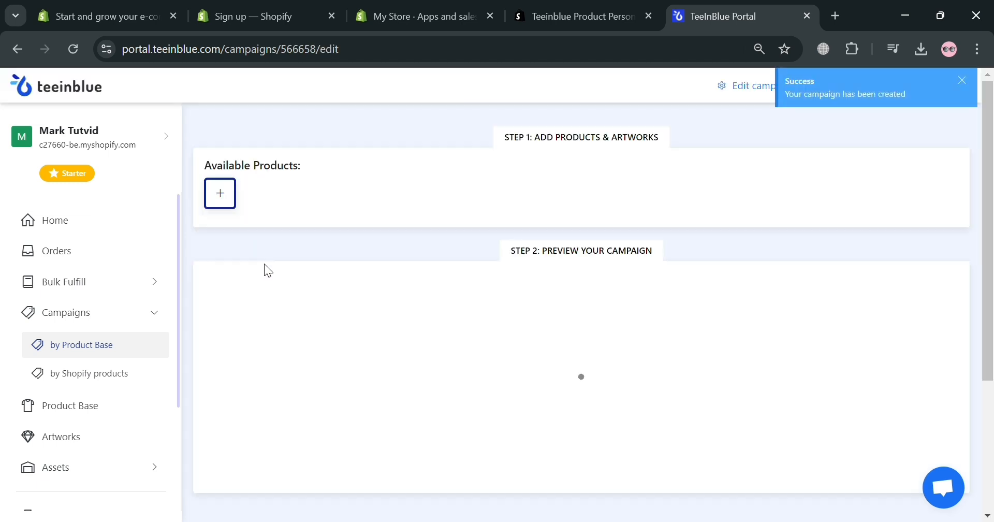
Add the Colorful Mugs, 11oz product base to the campaign's available products.
scroll(596, 355, down, 3)
scroll(302, 293, up, 3)
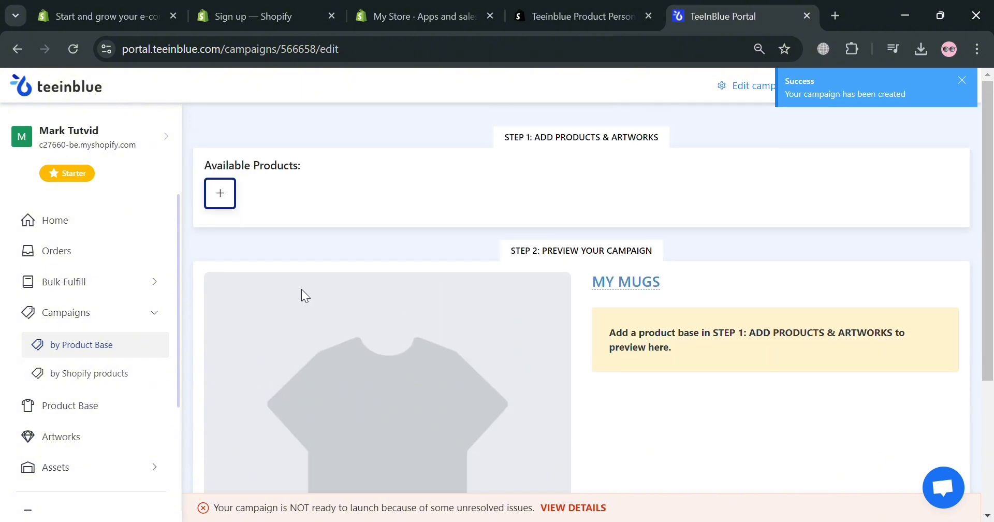
click(223, 202)
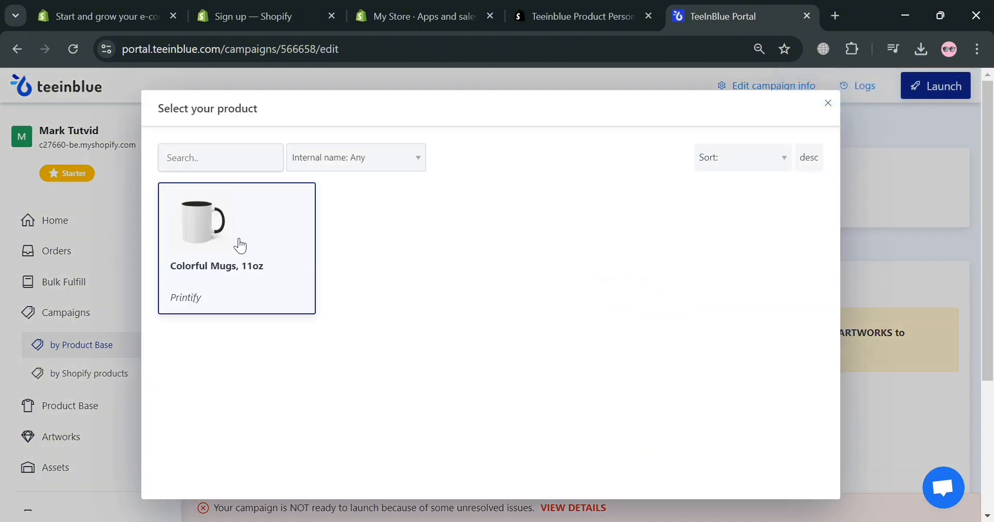
click(238, 245)
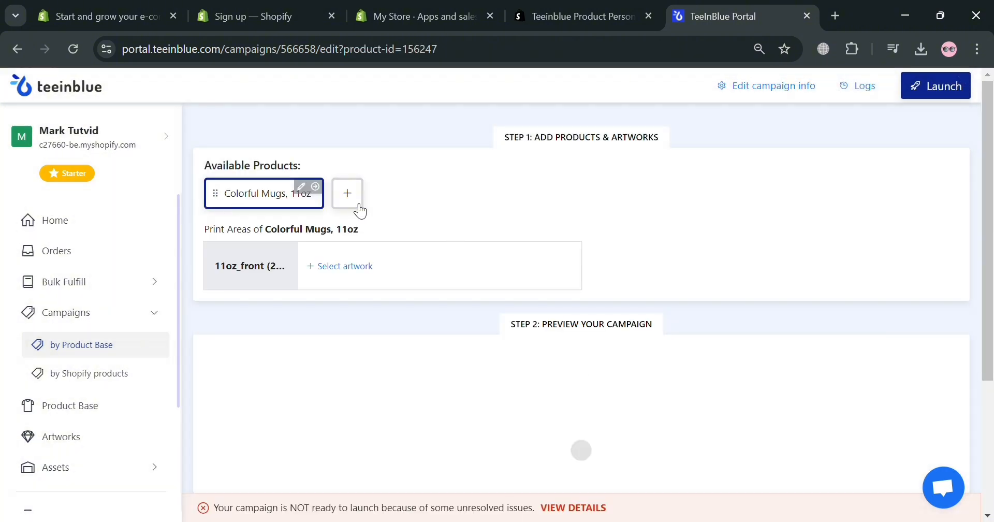
Assign the Mugs design artwork to the 11oz_front print area of the Colorful Mugs, 11oz product.
click(345, 266)
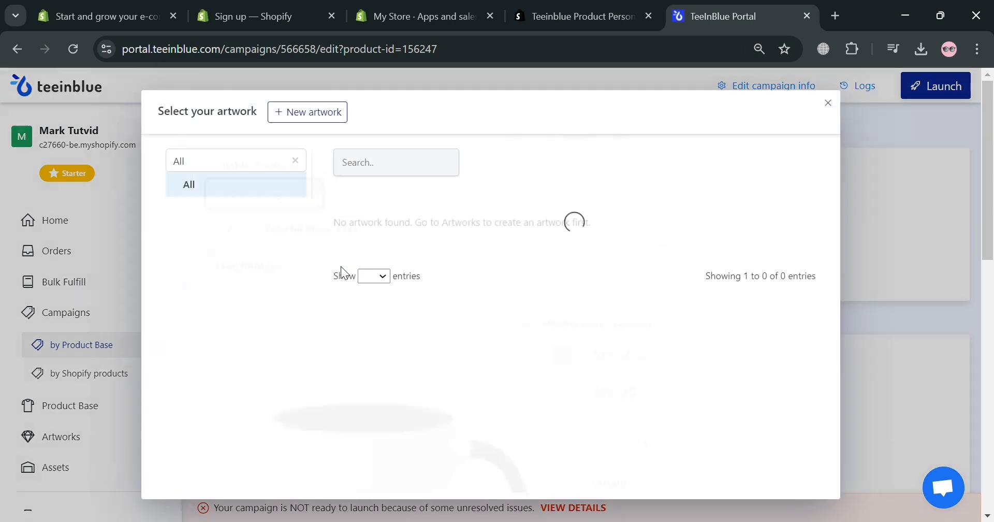
click(447, 319)
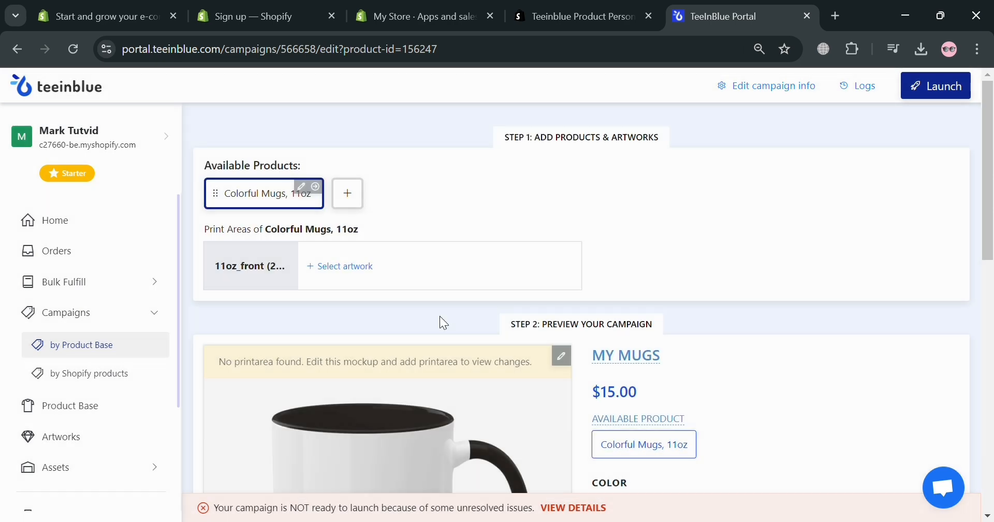
Examine the campaign preview, including the mug mockup, color and size options, personalization form and ways to add mockups.
scroll(483, 374, down, 5)
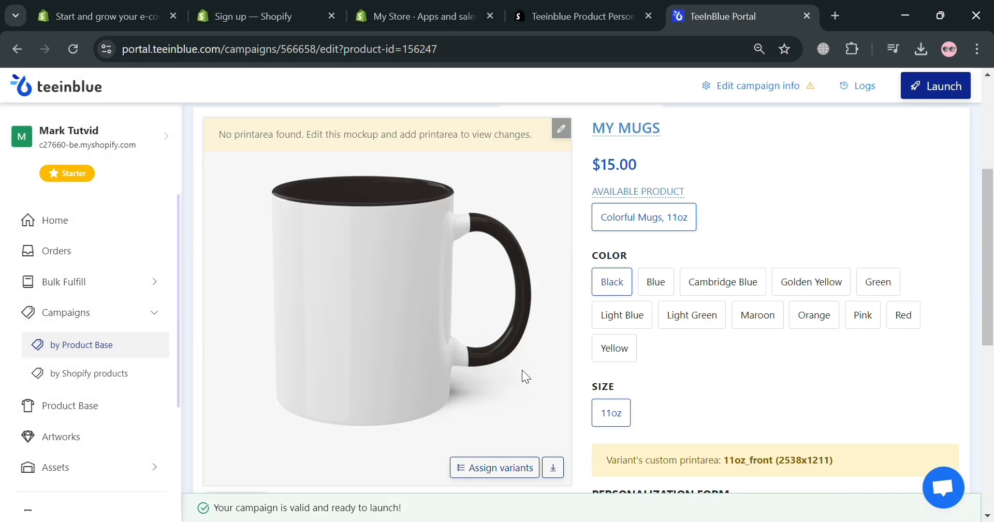
scroll(708, 112, down, 3)
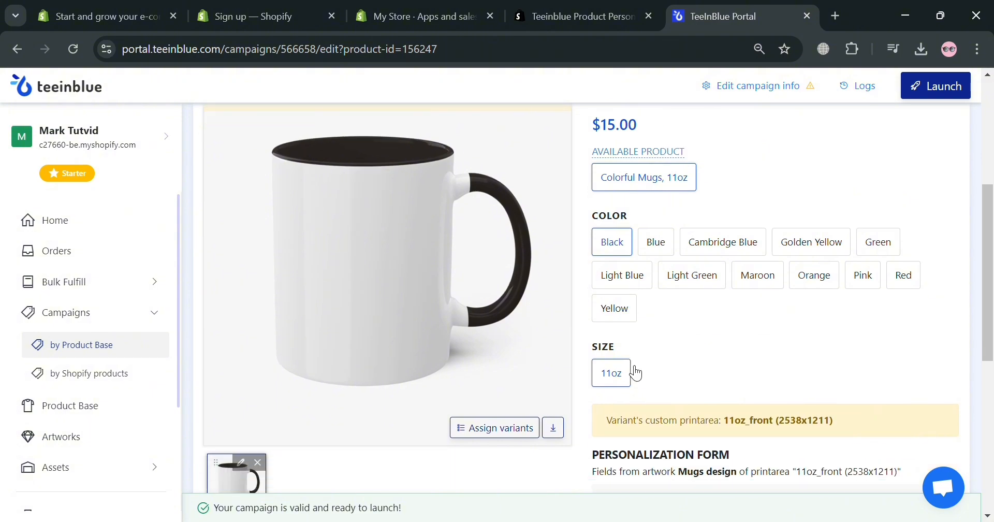
scroll(587, 388, up, 8)
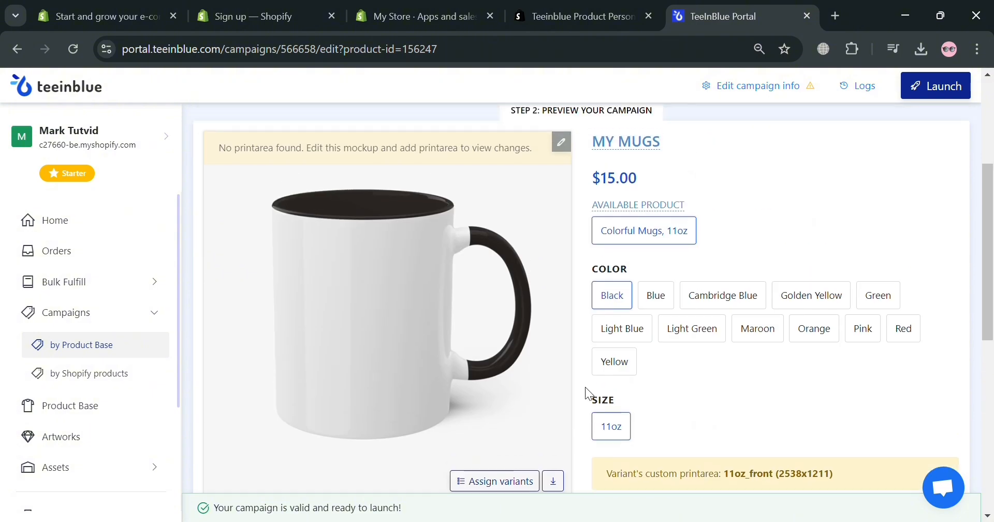
scroll(377, 374, down, 3)
scroll(377, 374, down, 6)
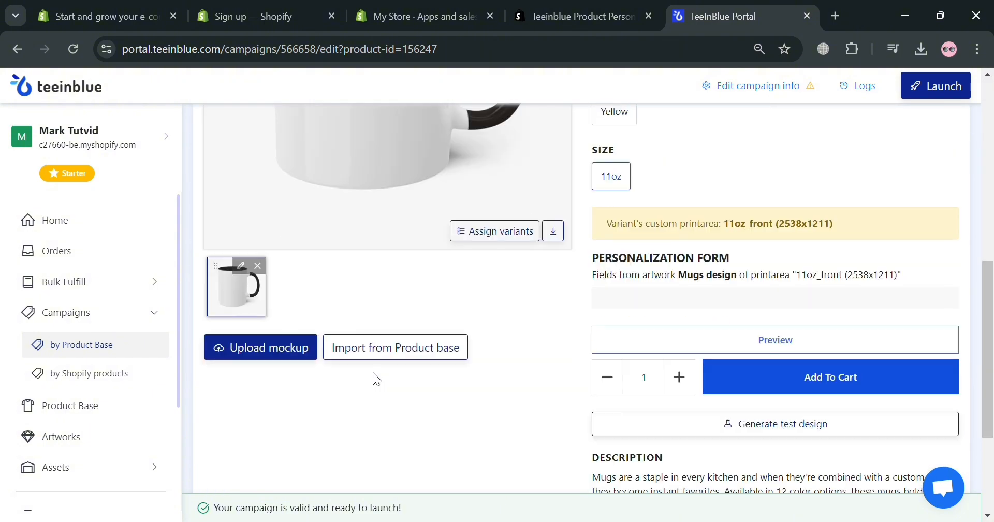
scroll(372, 371, up, 3)
scroll(372, 372, down, 2)
scroll(396, 340, down, 1)
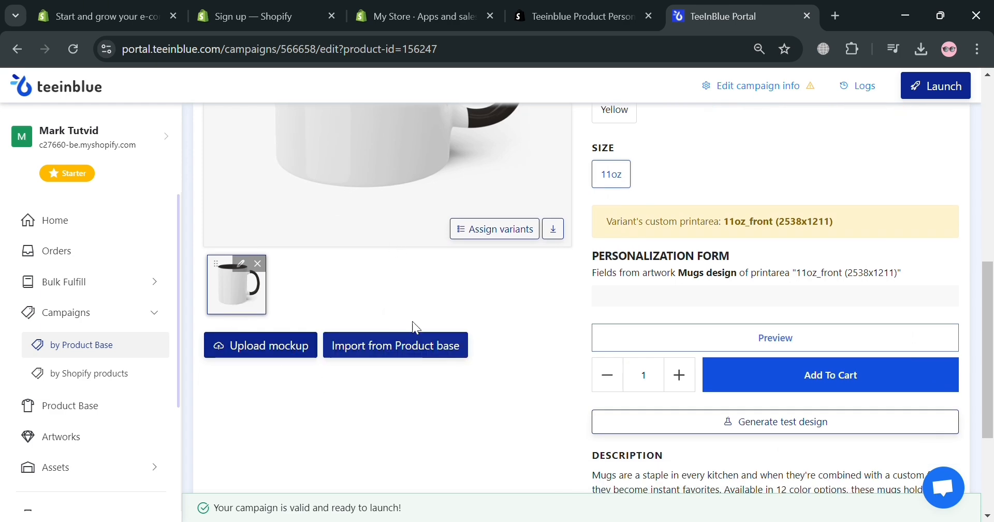
scroll(412, 321, up, 5)
scroll(264, 349, down, 5)
Upload a plain white mug image as a mockup and add the 11oz_front print area to it.
click(262, 350)
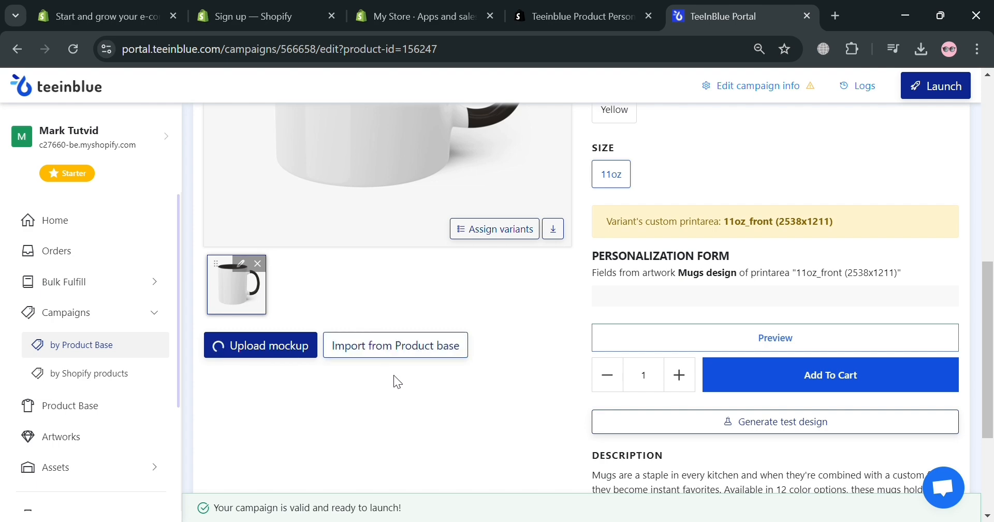
scroll(380, 402, up, 1)
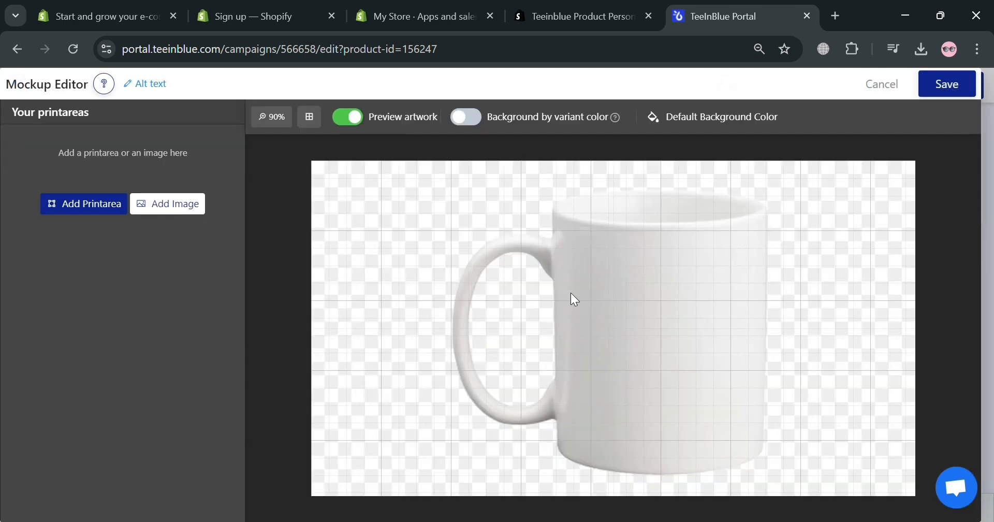
click(79, 213)
click(126, 268)
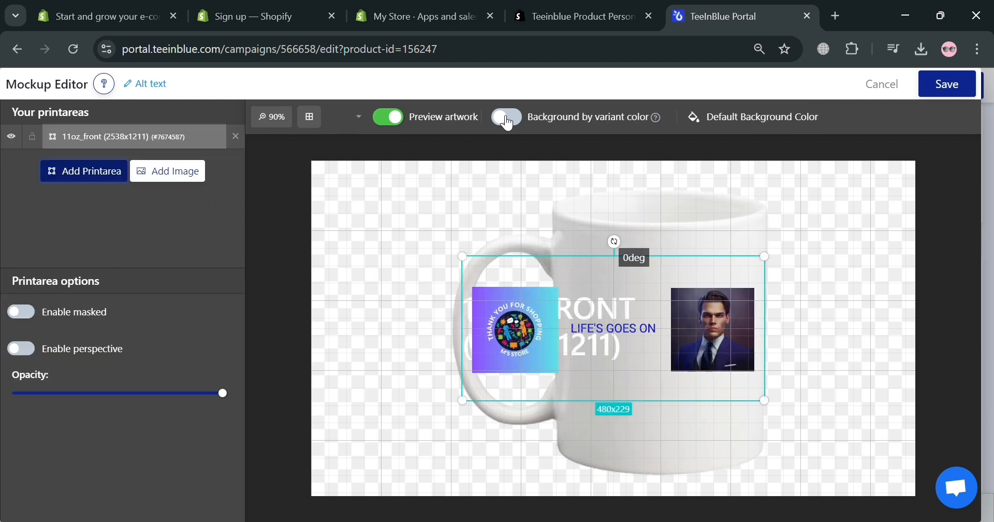
click(510, 120)
click(516, 120)
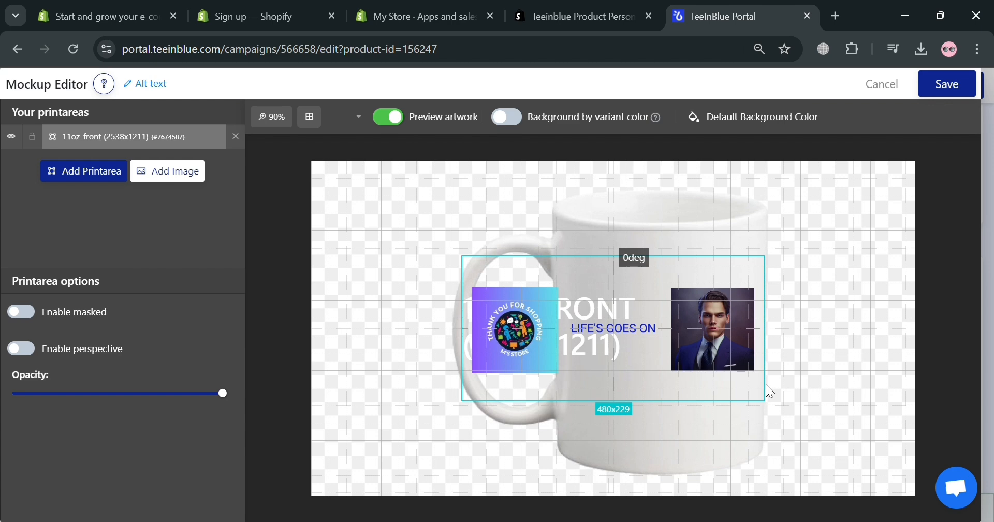
Enable masking and enlarge the print area to about 555x265 px, placing the logo and text over the white mug's body.
click(16, 313)
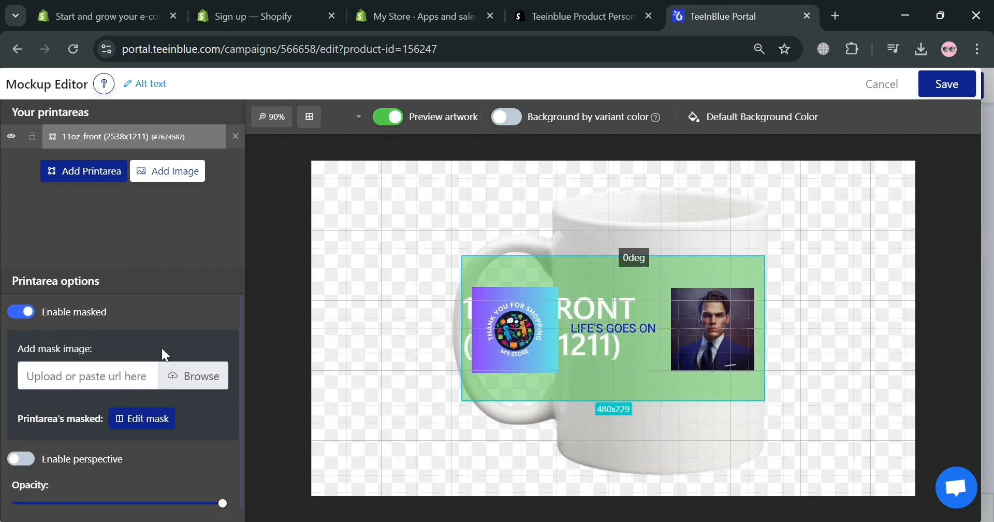
drag(702, 342, 826, 361)
drag(888, 284, 901, 233)
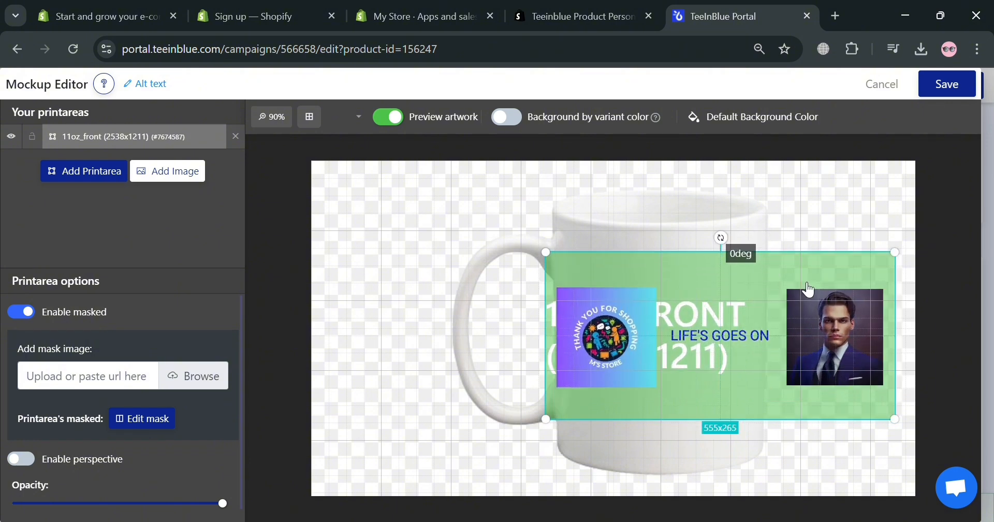
Crop the print area's mask to the white mug's body, then save the mockup and show it in the campaign preview.
click(153, 419)
drag(904, 259, 776, 273)
drag(548, 418, 564, 419)
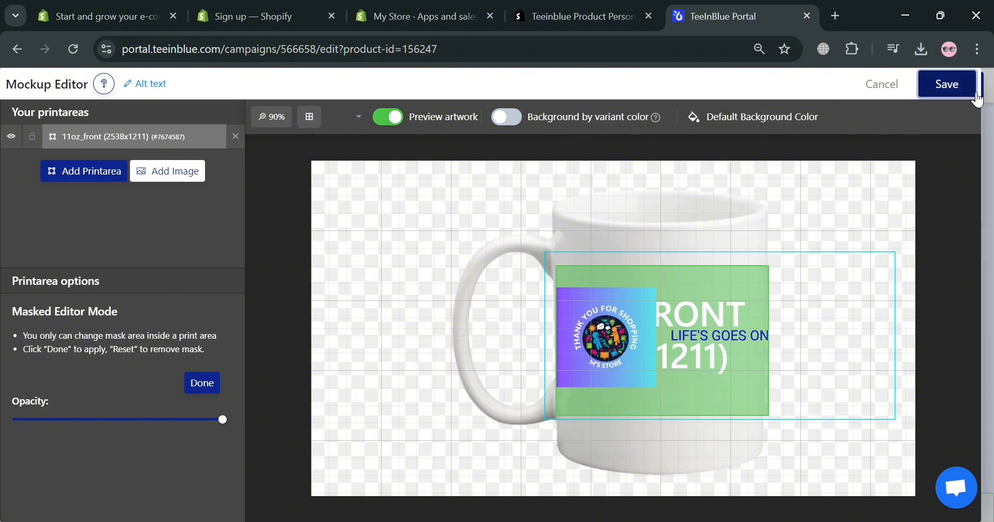
click(949, 84)
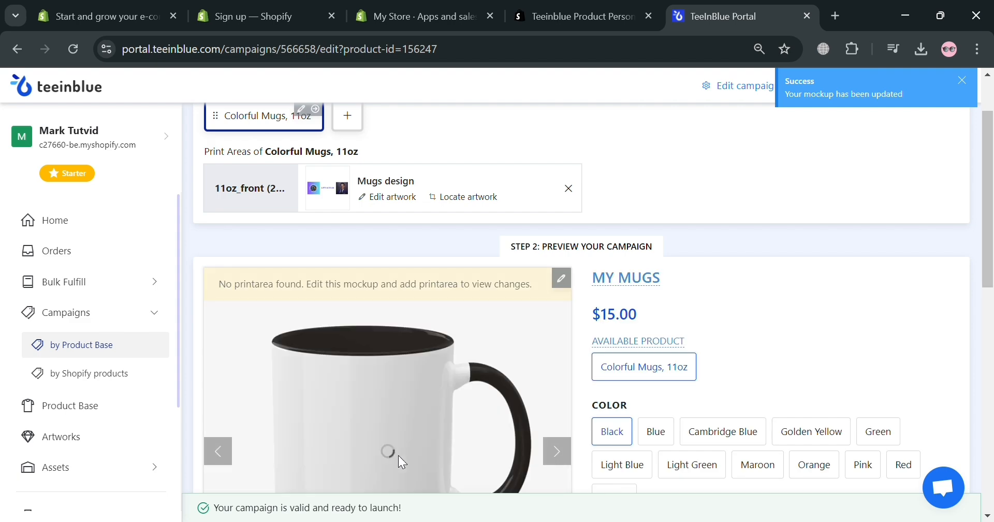
scroll(471, 394, down, 6)
click(294, 365)
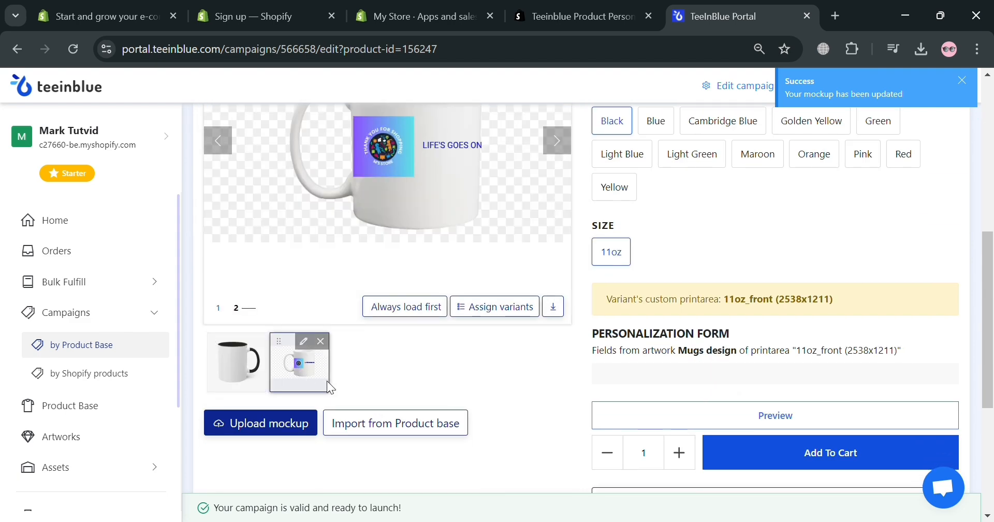
scroll(328, 380, up, 5)
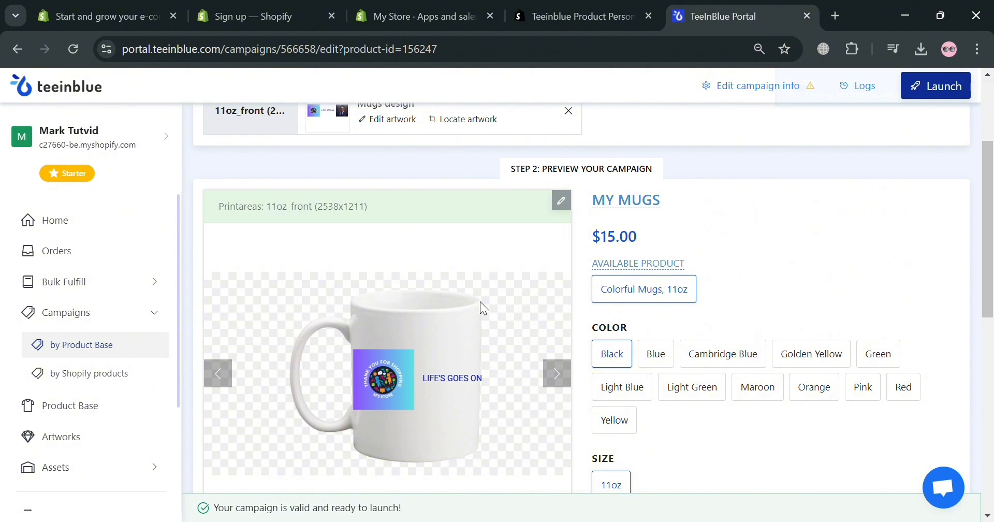
scroll(481, 308, down, 5)
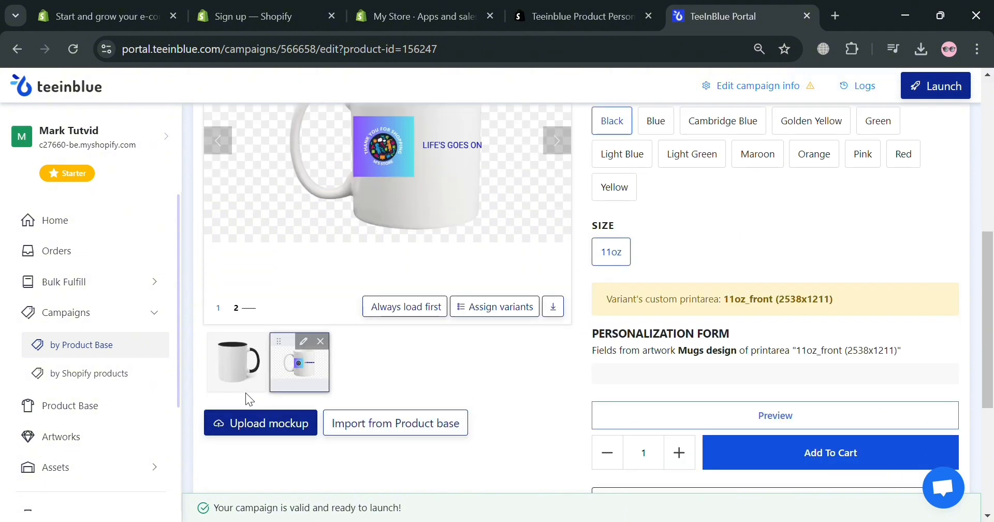
Open the black-handled mug mockup for editing and add the 11oz_front print area to it.
click(234, 381)
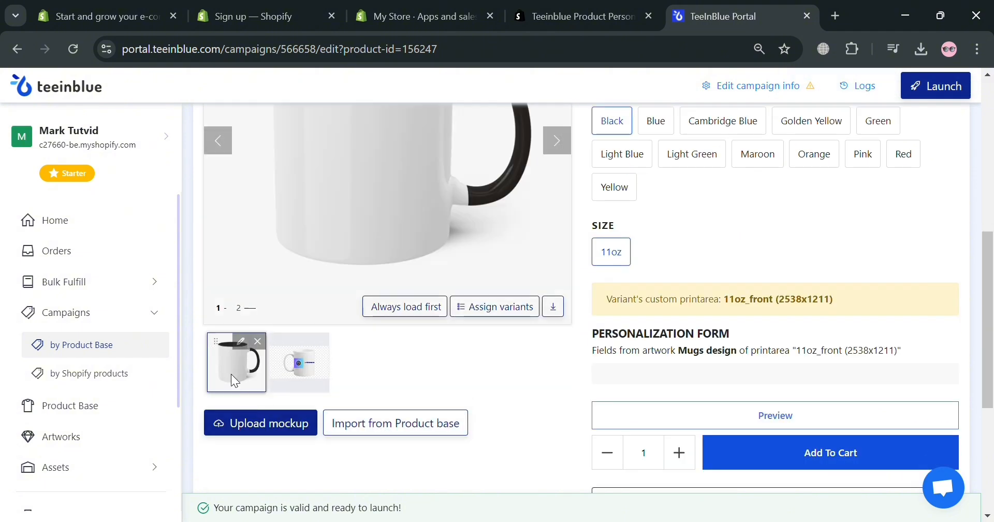
click(241, 342)
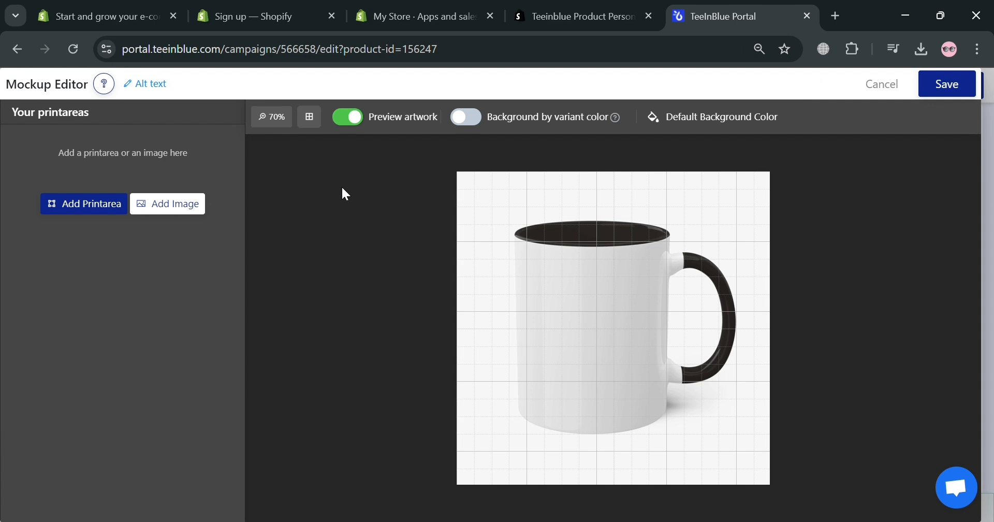
click(161, 210)
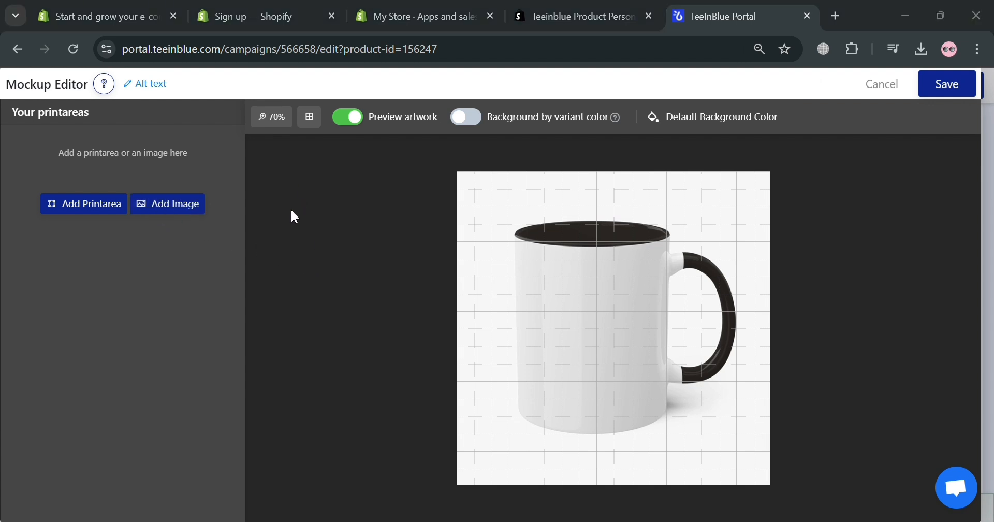
click(100, 210)
click(116, 264)
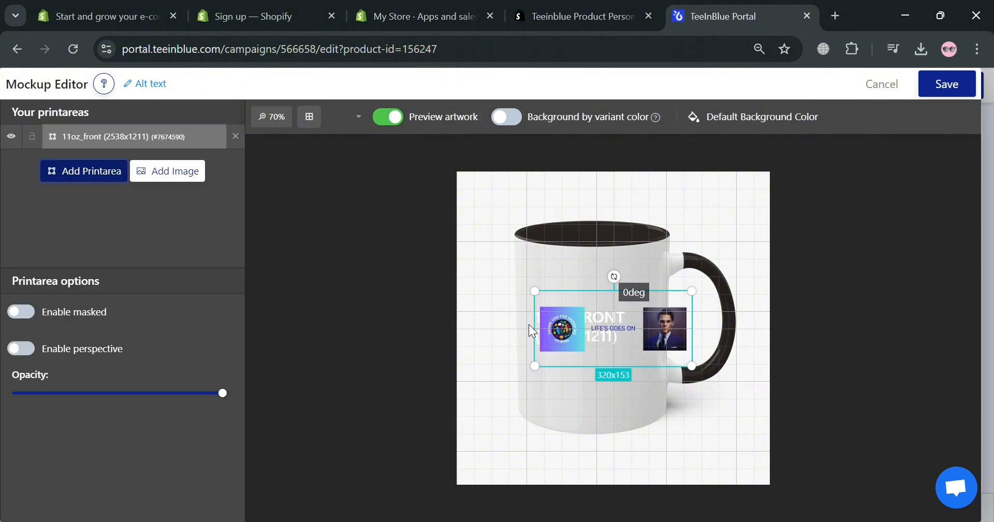
Enlarge the print area to about 695x332 px with the portrait centered on the mug's body, and enable masking.
drag(535, 302, 323, 269)
drag(647, 307, 605, 361)
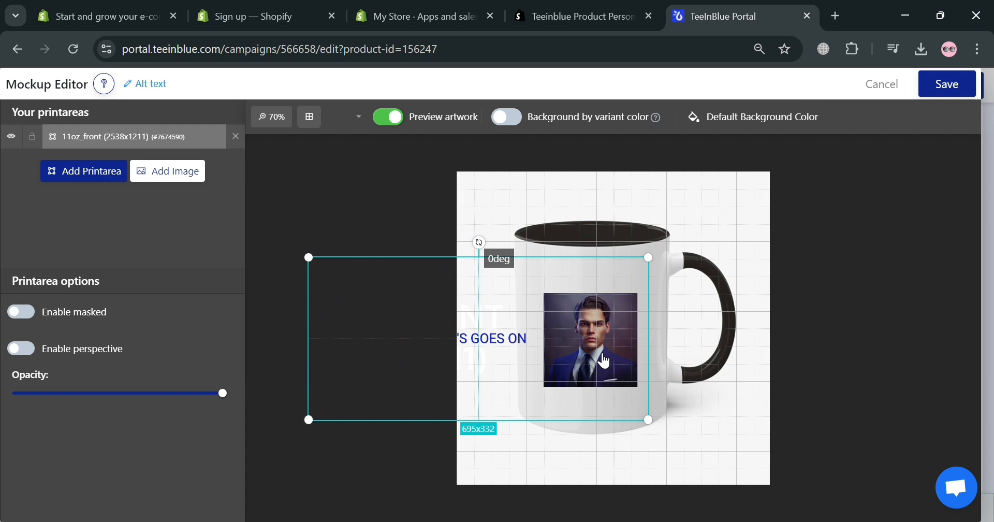
click(21, 314)
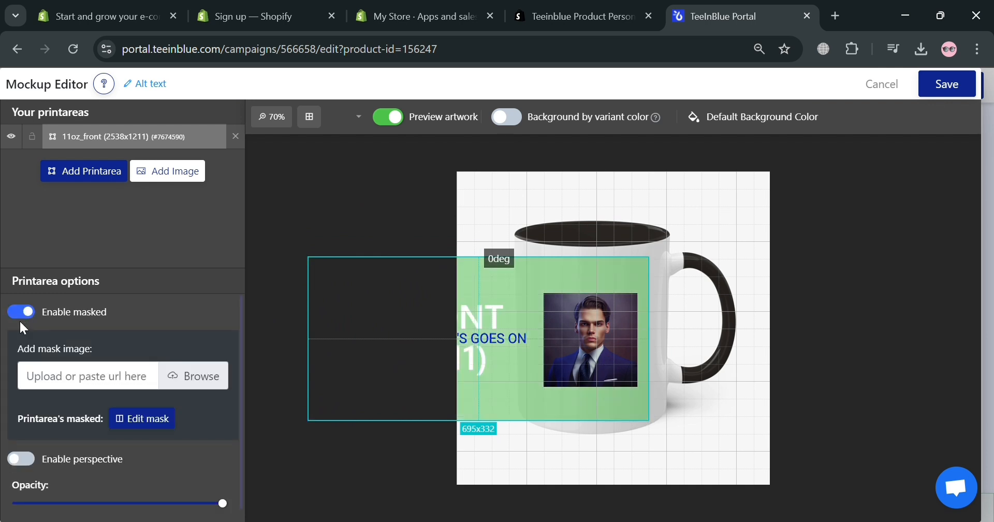
Crop the mask around the portrait on the black-handled mug, save the mockup and view the white mug mockup again.
click(148, 416)
drag(318, 422, 530, 409)
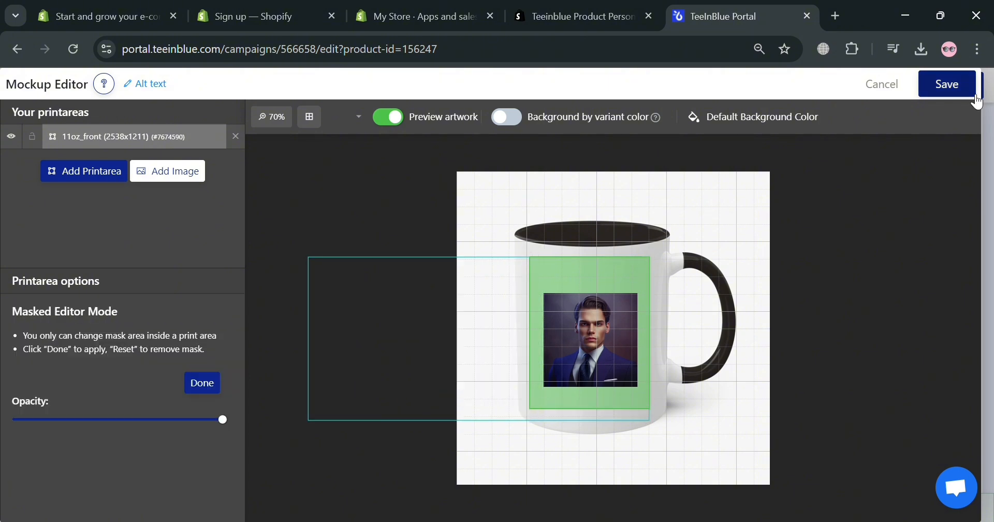
click(976, 97)
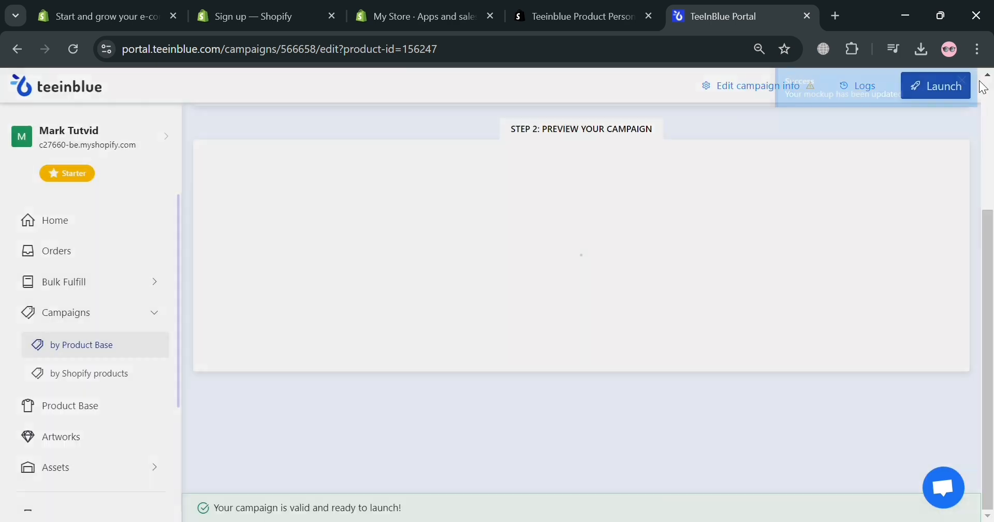
scroll(509, 378, down, 5)
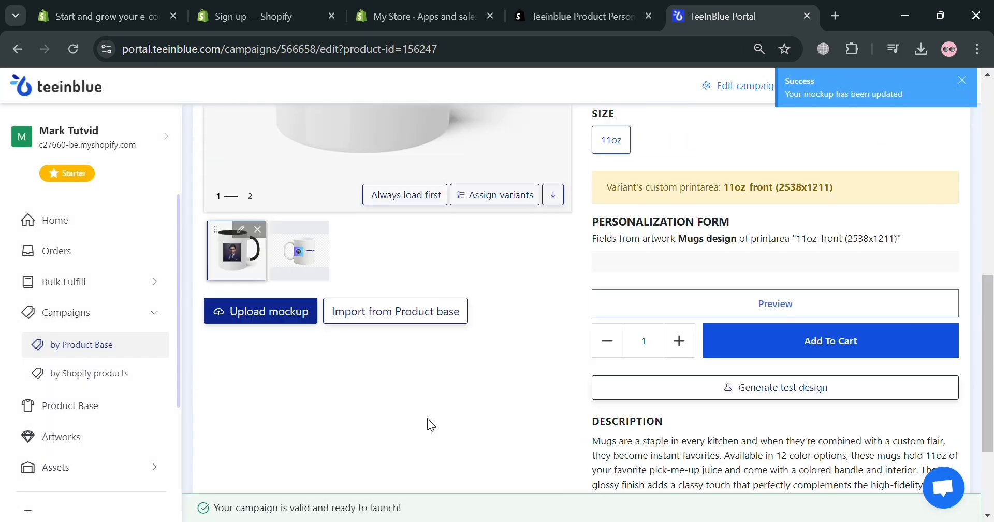
click(284, 269)
scroll(401, 322, up, 6)
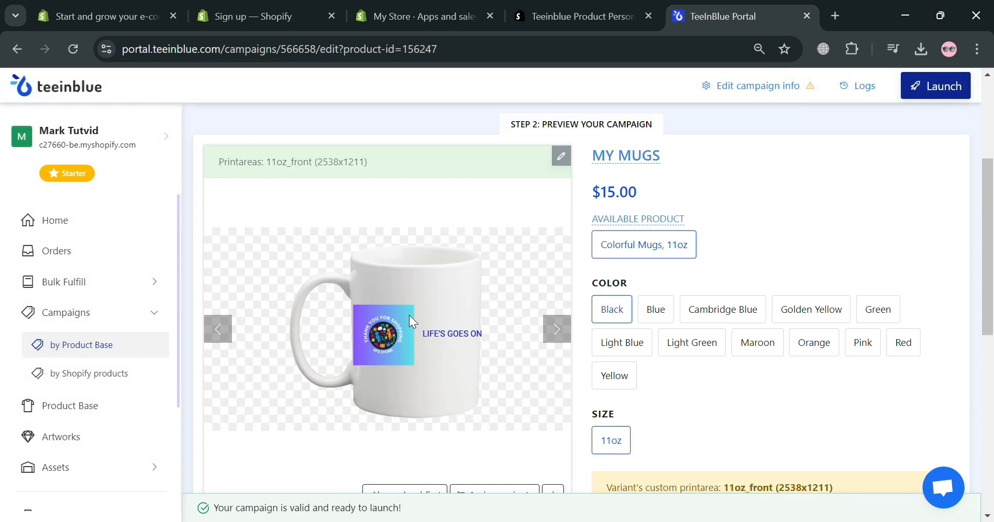
Launch the MY MUGS campaign and close the theme activation dialog without activating the app.
scroll(677, 311, down, 4)
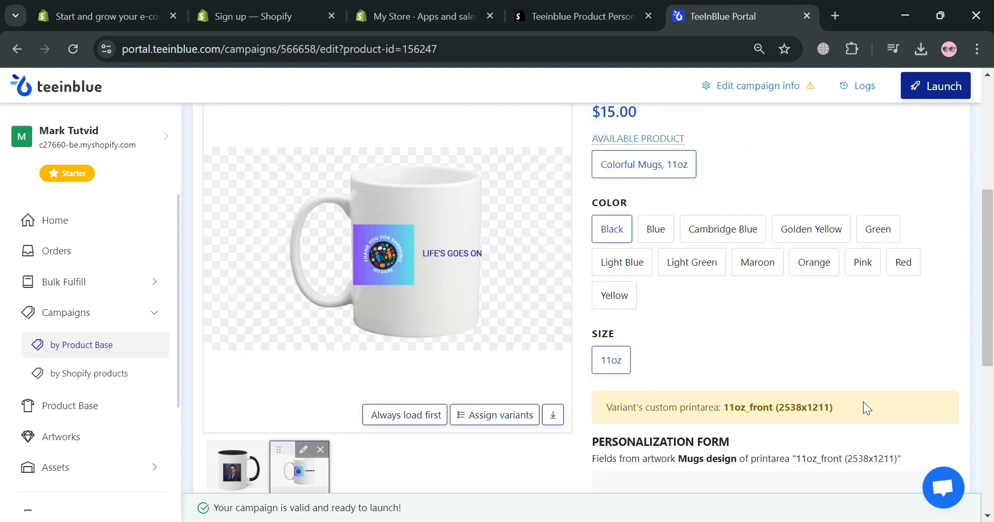
scroll(863, 402, up, 8)
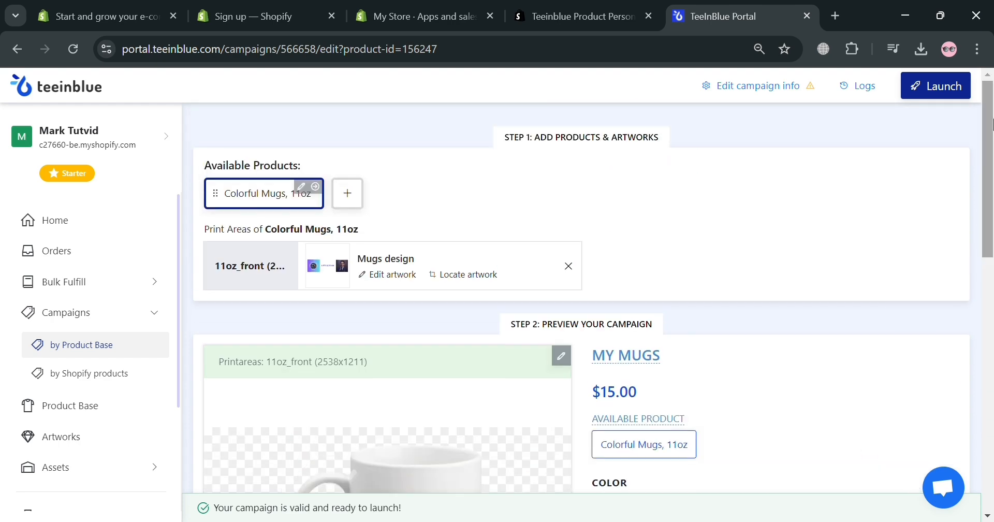
click(955, 97)
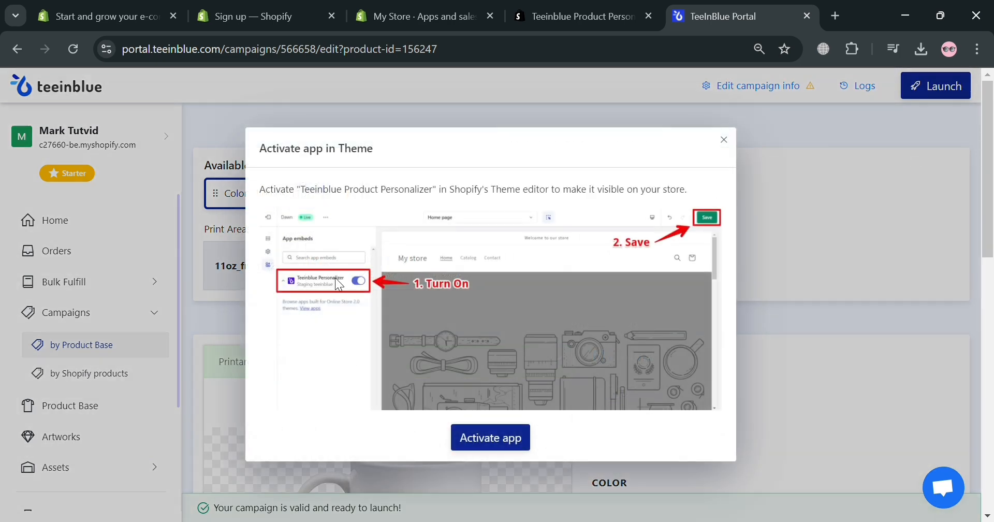
click(725, 140)
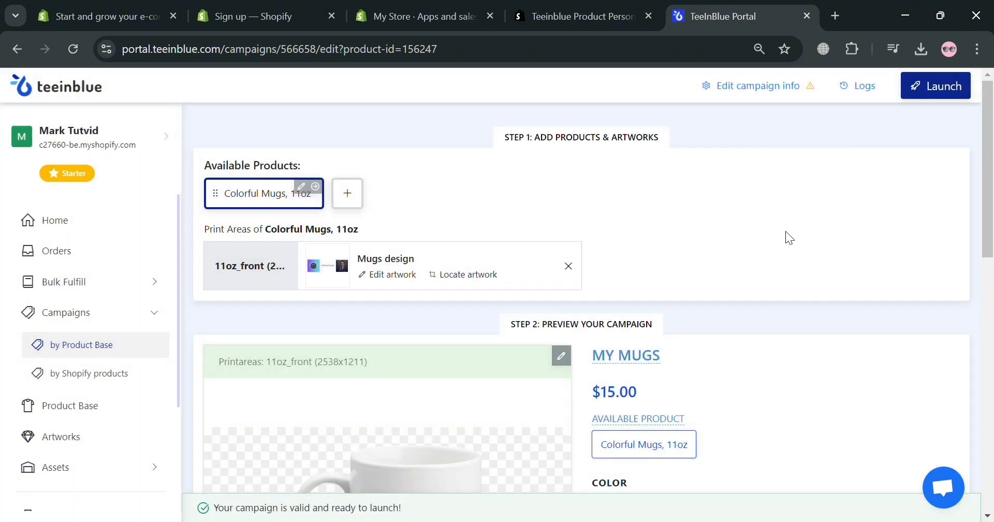